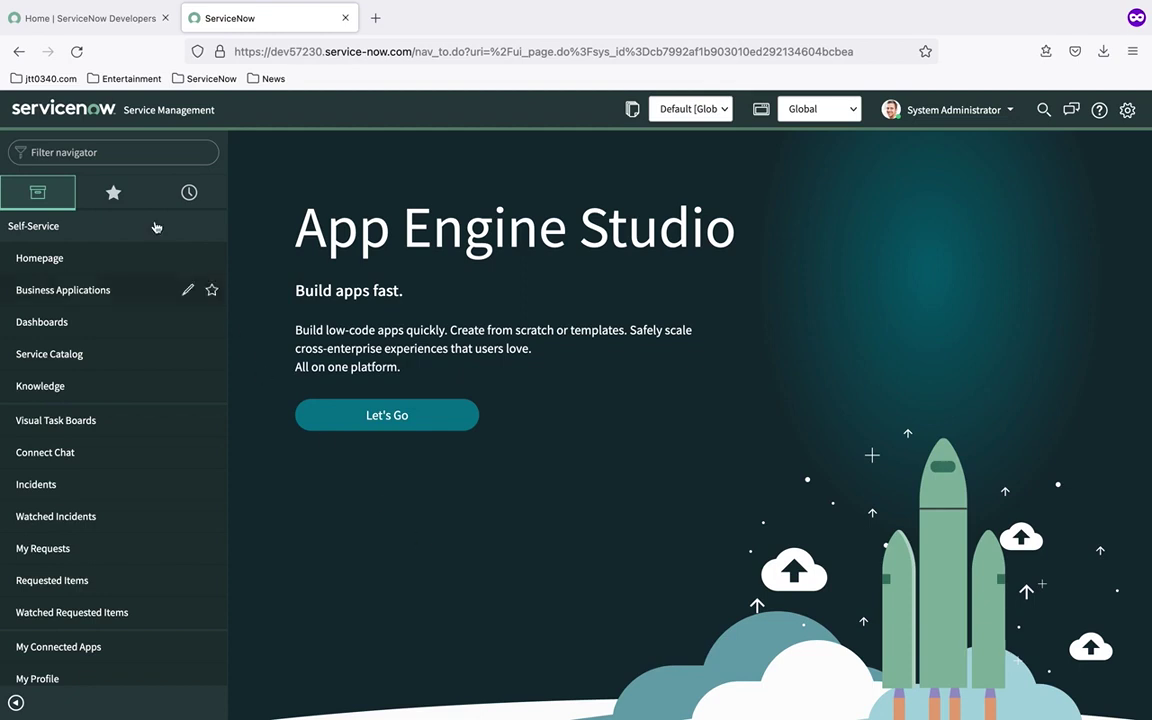
- Open the record list of the sys_transform_entry table
{"action": "left_click", "coordinate": [99, 155]}
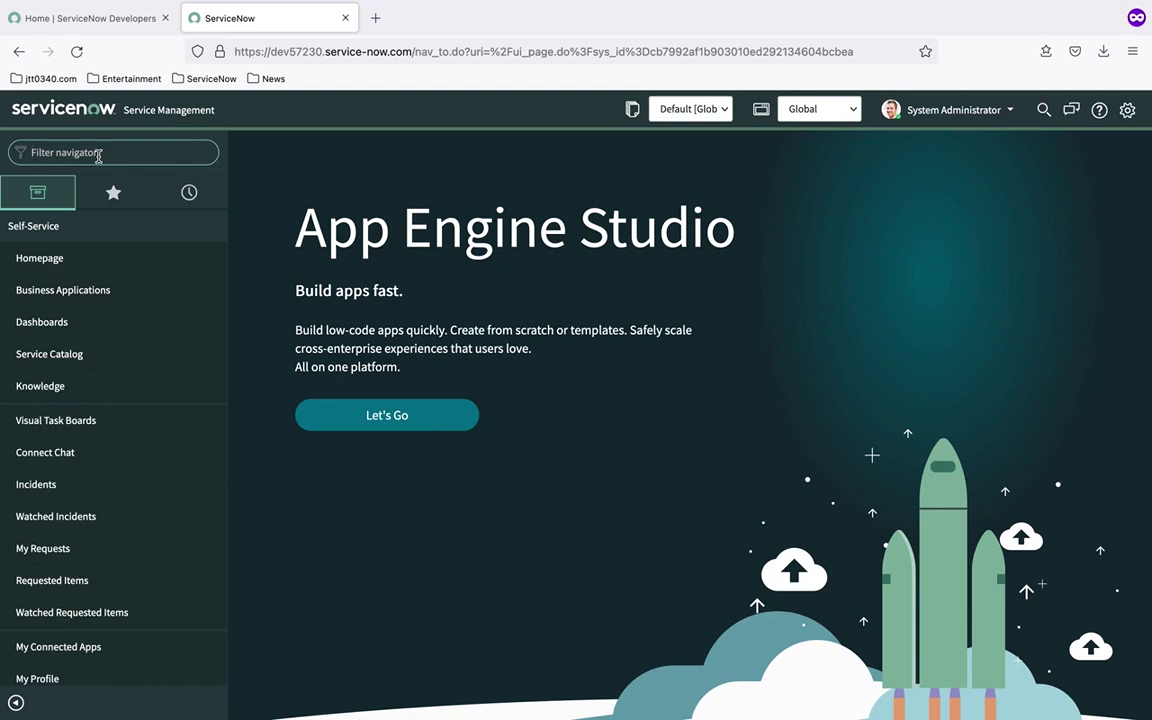
{"action": "type", "text": "sys"}
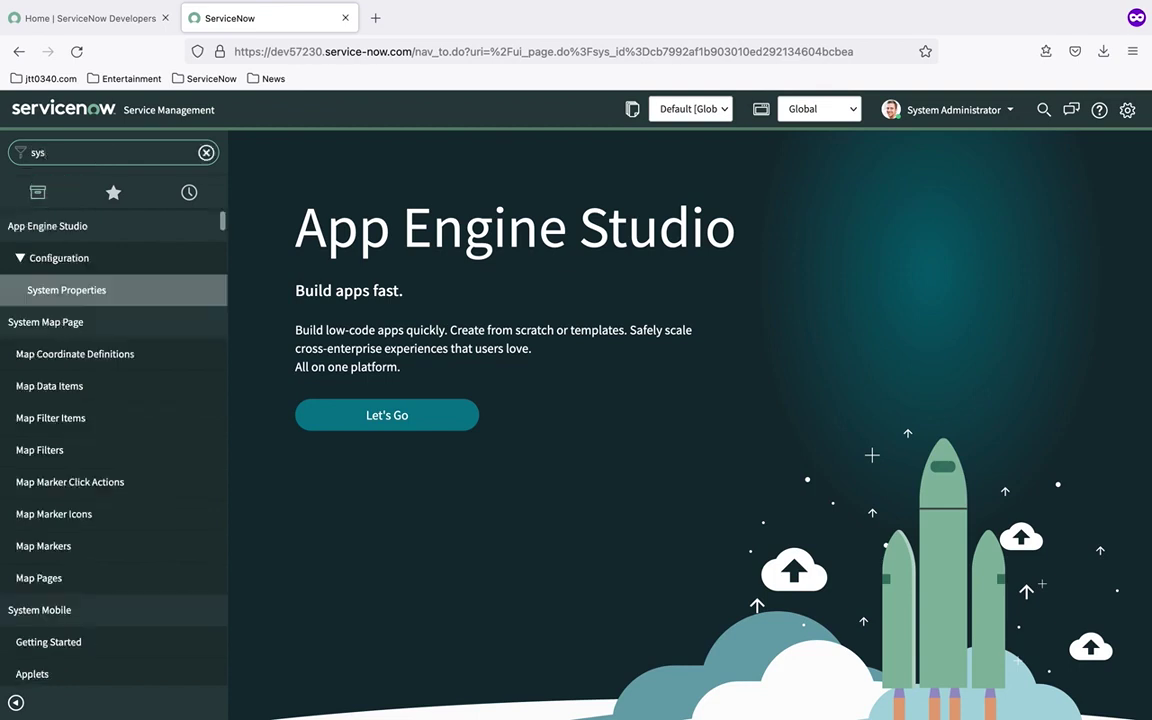
{"action": "type", "text": "_transform_entry"}
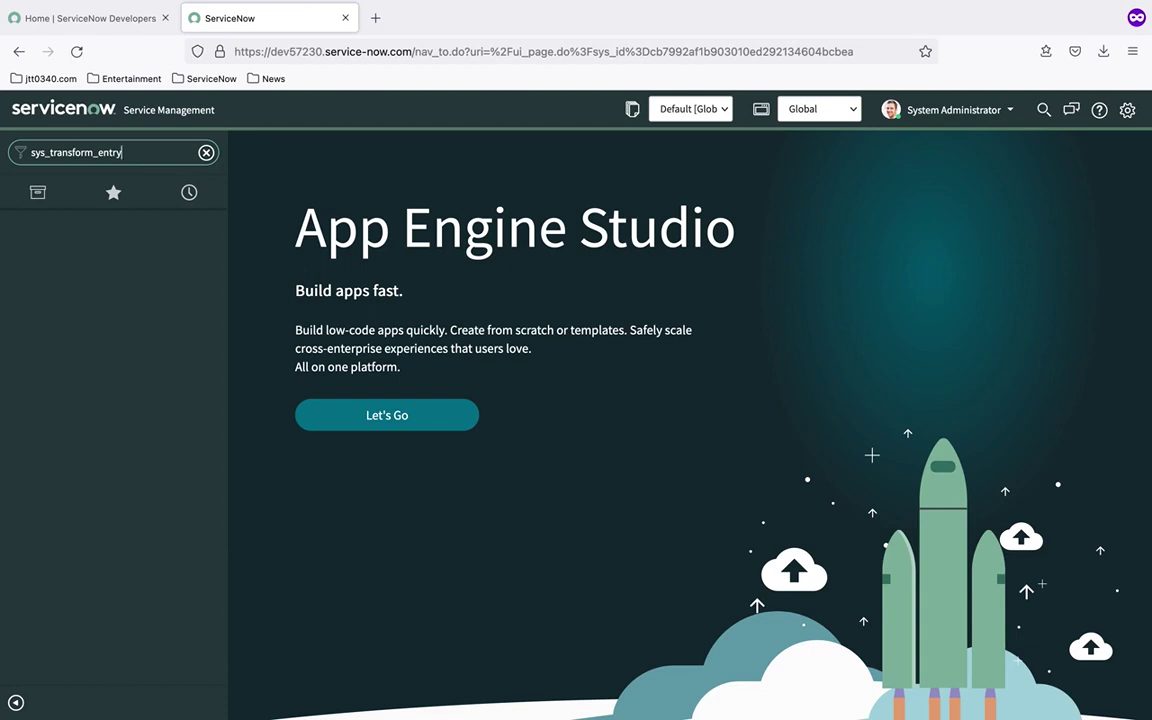
{"action": "type", "text": ".list"}
{"action": "key", "text": "Return"}
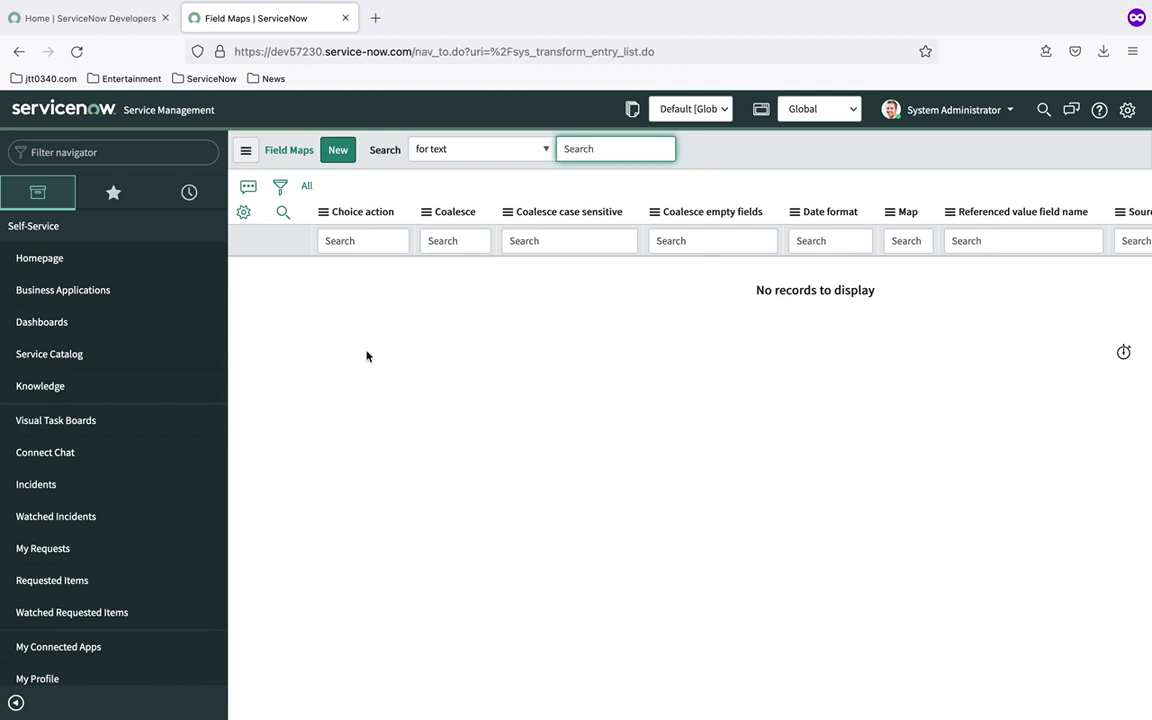
- Open the record list of the sys_transform_map table
{"action": "left_click", "coordinate": [138, 153]}
{"action": "type", "text": "sys_transform_"}
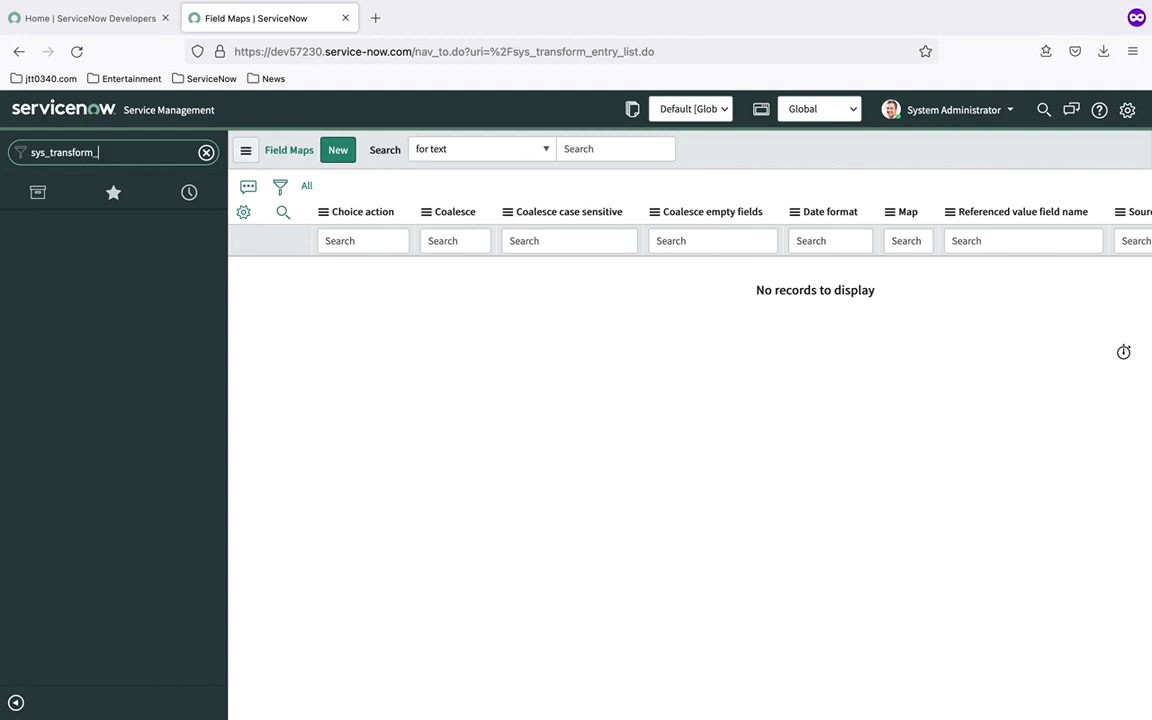
{"action": "type", "text": "map.list"}
{"action": "key", "text": "Return"}
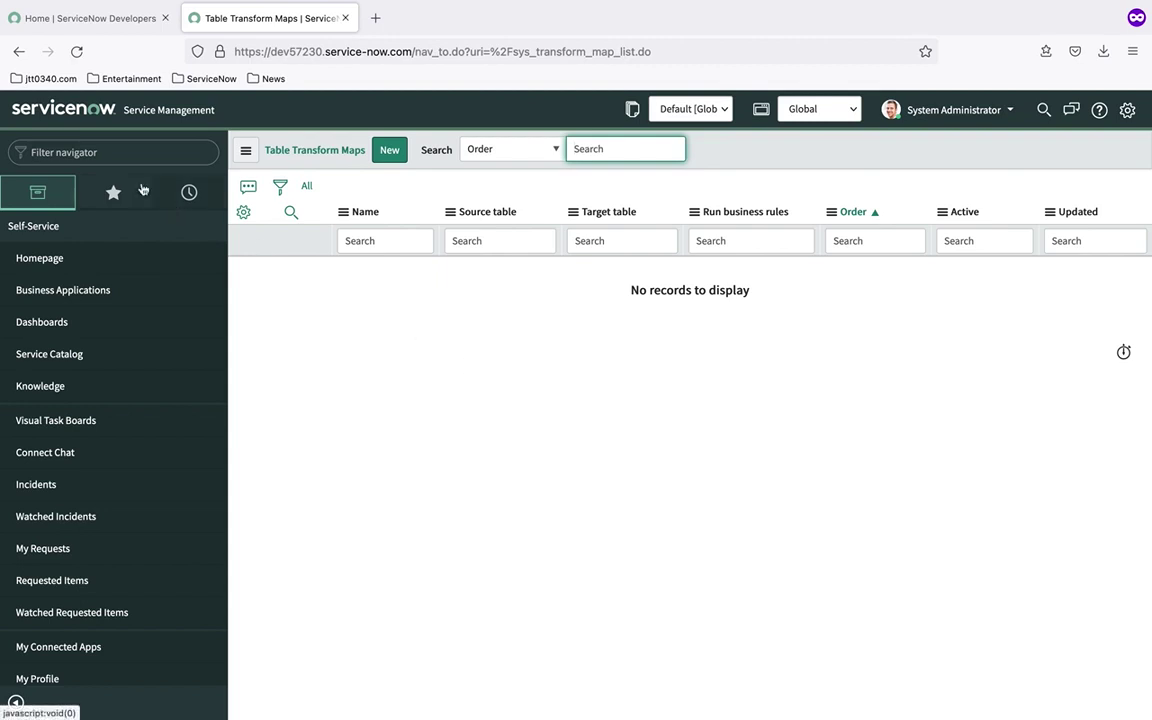
- Open the table definition of u_my_table from its record list and review its columns
{"action": "left_click", "coordinate": [115, 152]}
{"action": "type", "text": "u_my_table.list"}
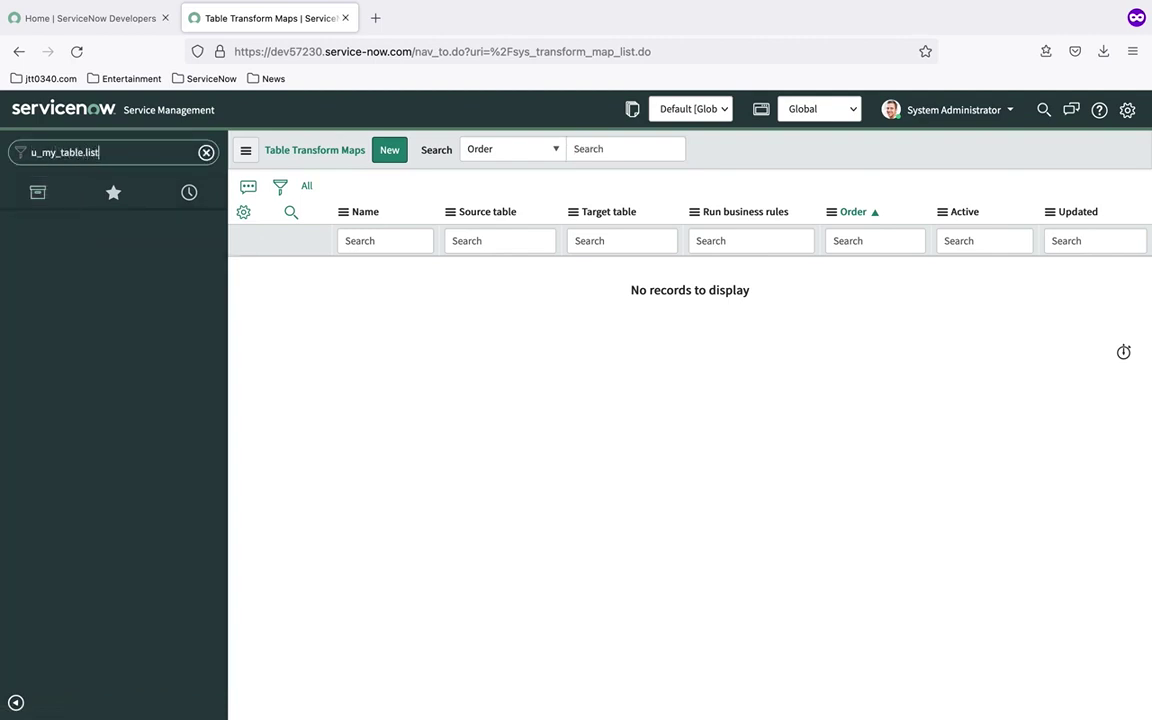
{"action": "key", "text": "Return"}
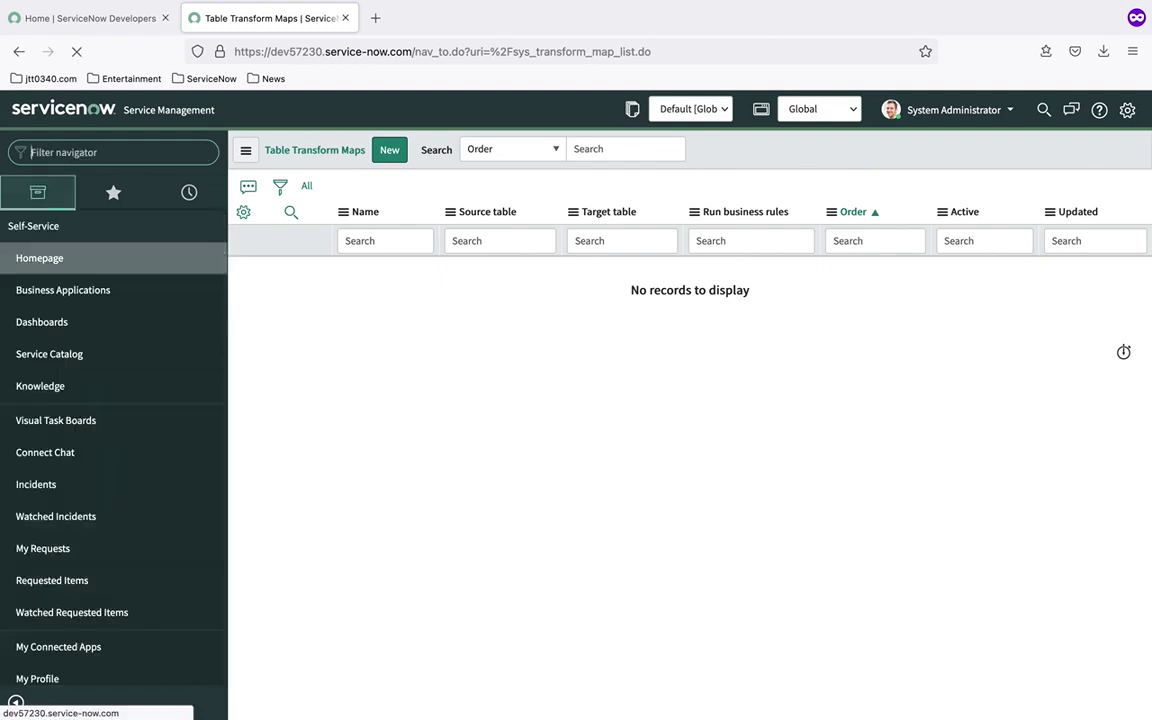
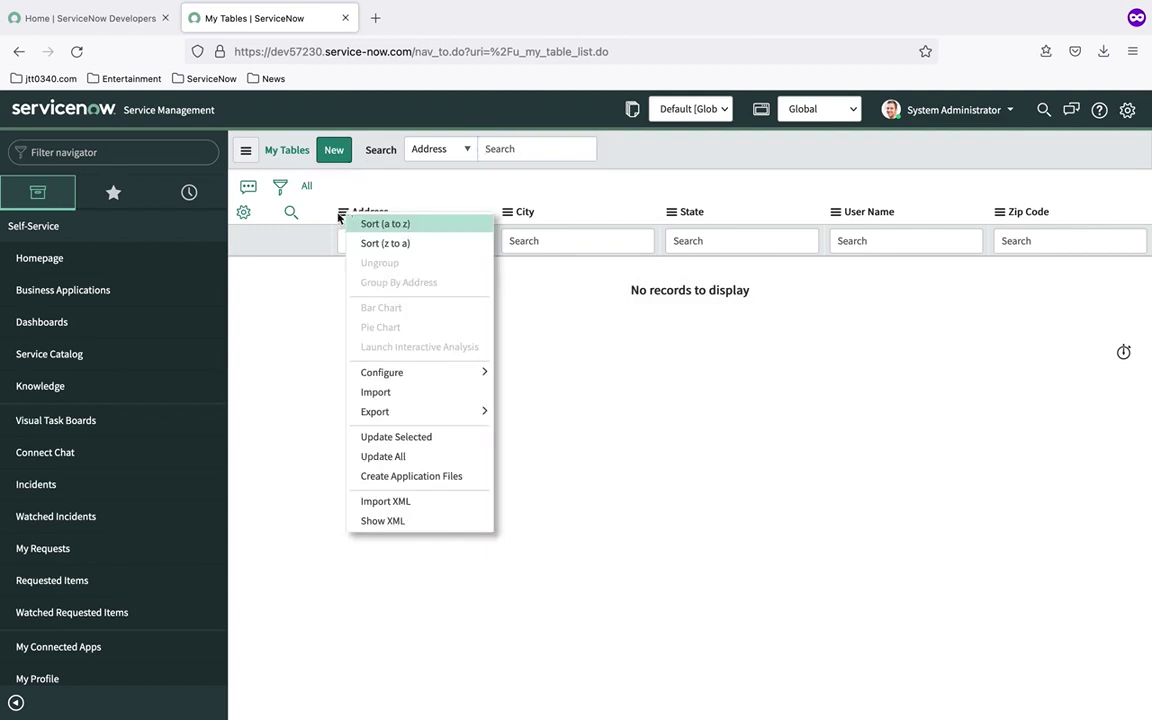
{"action": "mouse_move", "coordinate": [422, 375]}
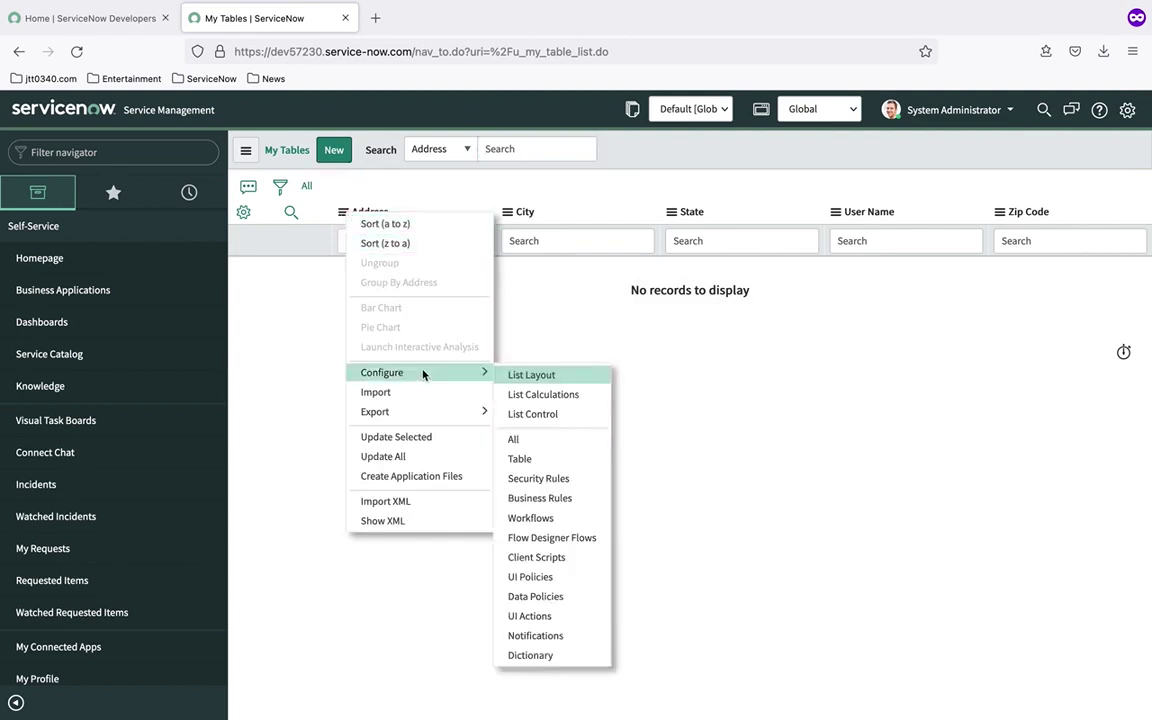
{"action": "left_click", "coordinate": [530, 458]}
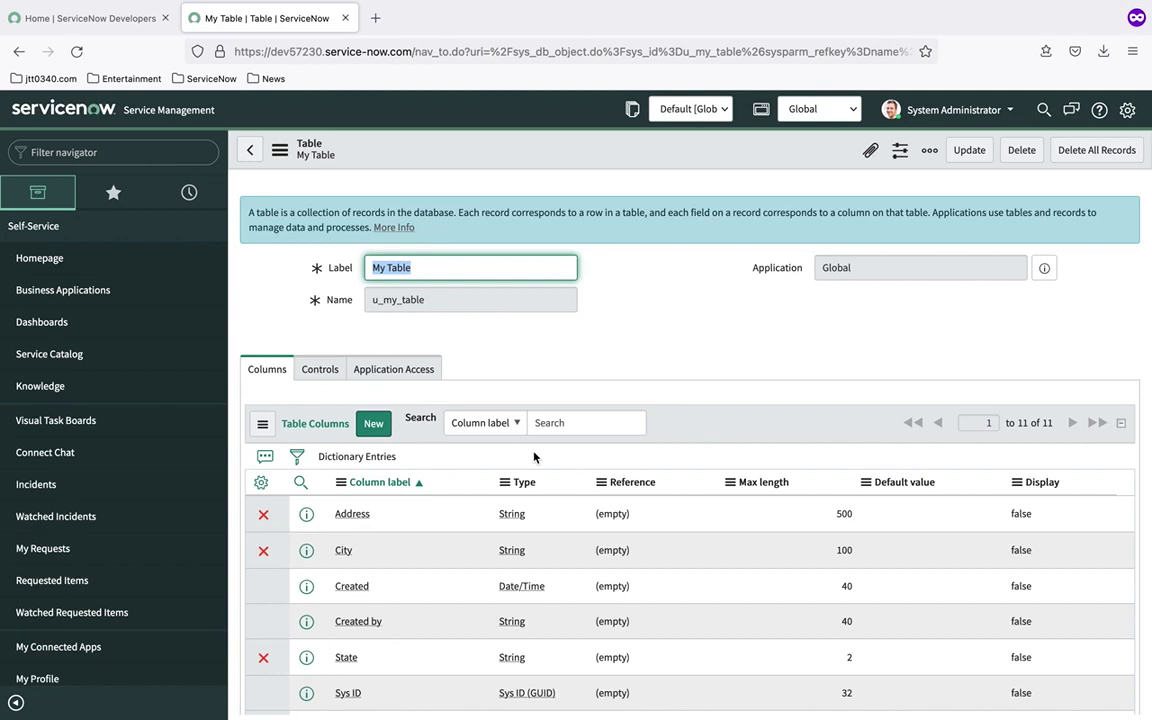
{"action": "scroll", "coordinate": [533, 457], "scroll_direction": "down", "scroll_amount": 3}
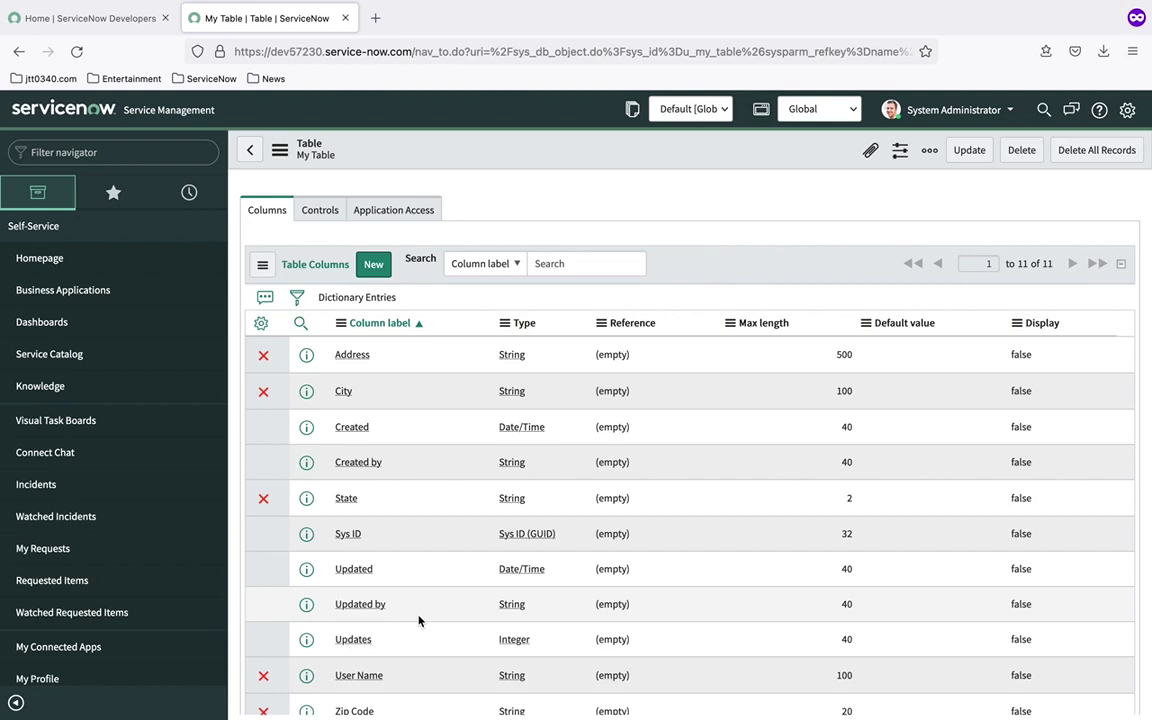
{"action": "scroll", "coordinate": [418, 621], "scroll_direction": "down", "scroll_amount": 3}
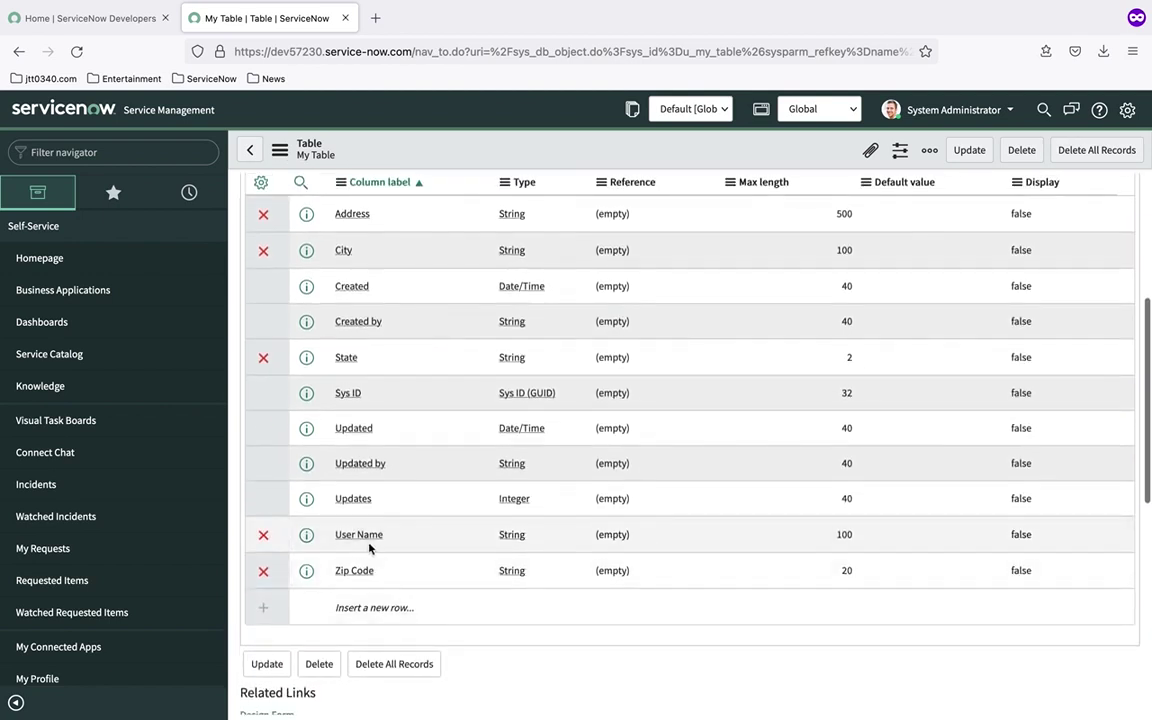
{"action": "scroll", "coordinate": [390, 535], "scroll_direction": "up", "scroll_amount": 2}
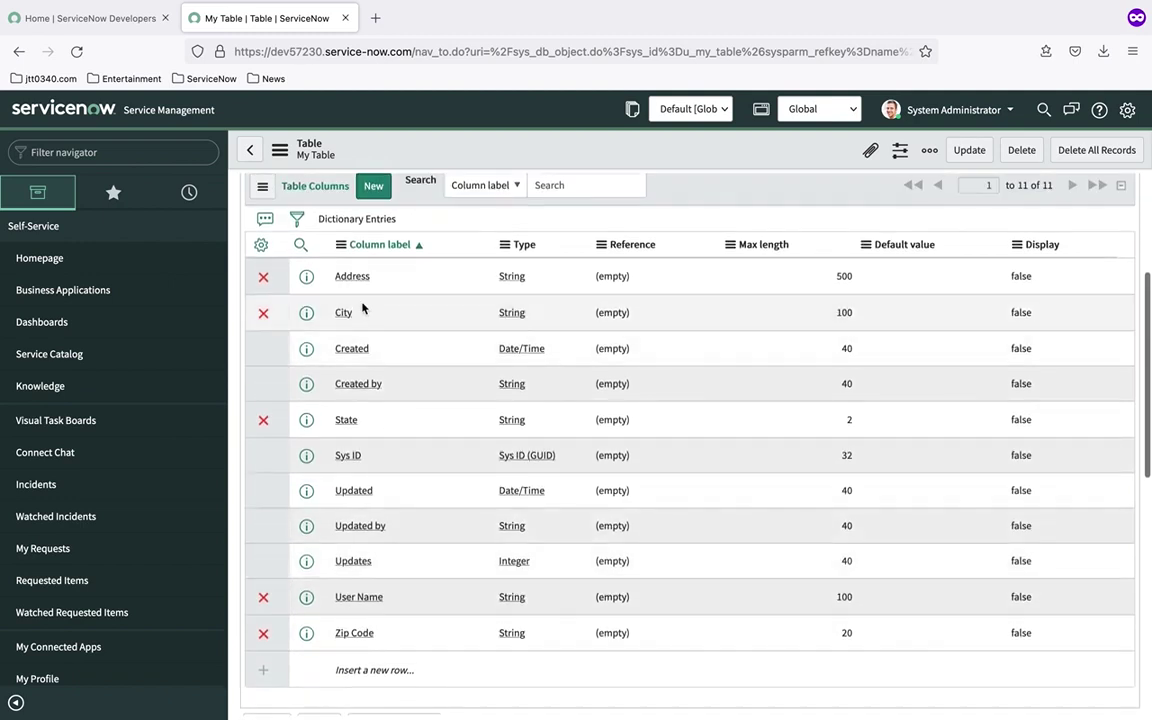
{"action": "scroll", "coordinate": [418, 479], "scroll_direction": "down", "scroll_amount": 1}
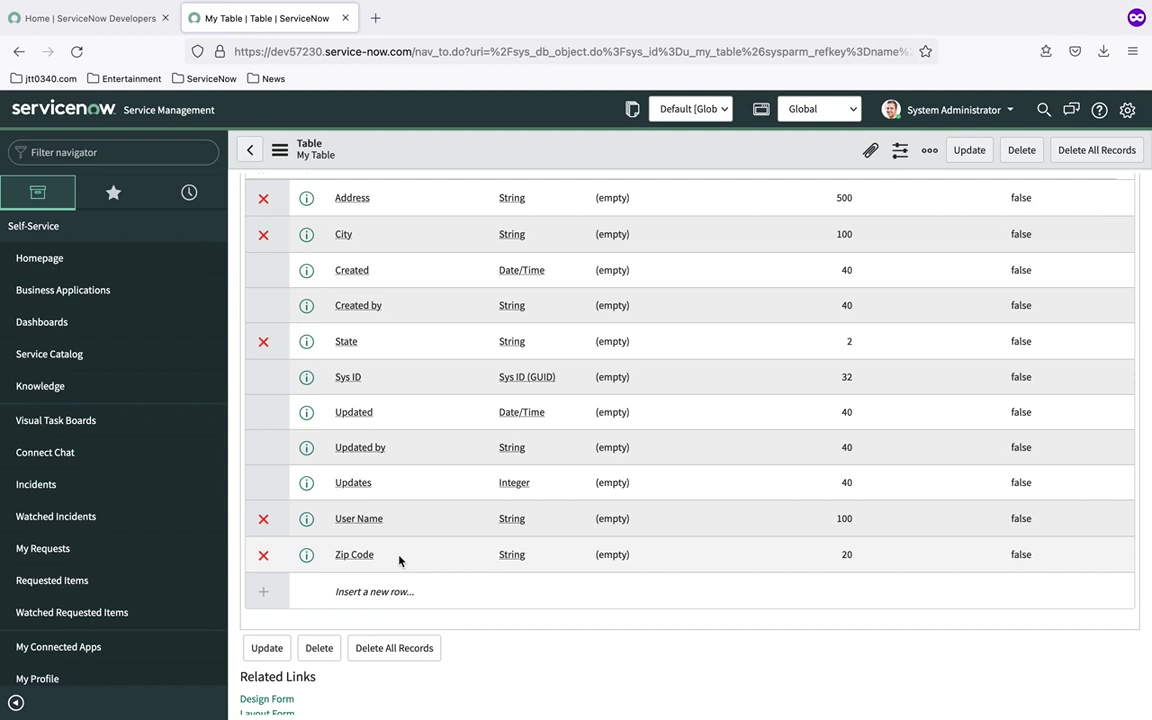
- Return to the sys_transform_map list and start a new transform map record named Test Transform Map
{"action": "left_click", "coordinate": [130, 157]}
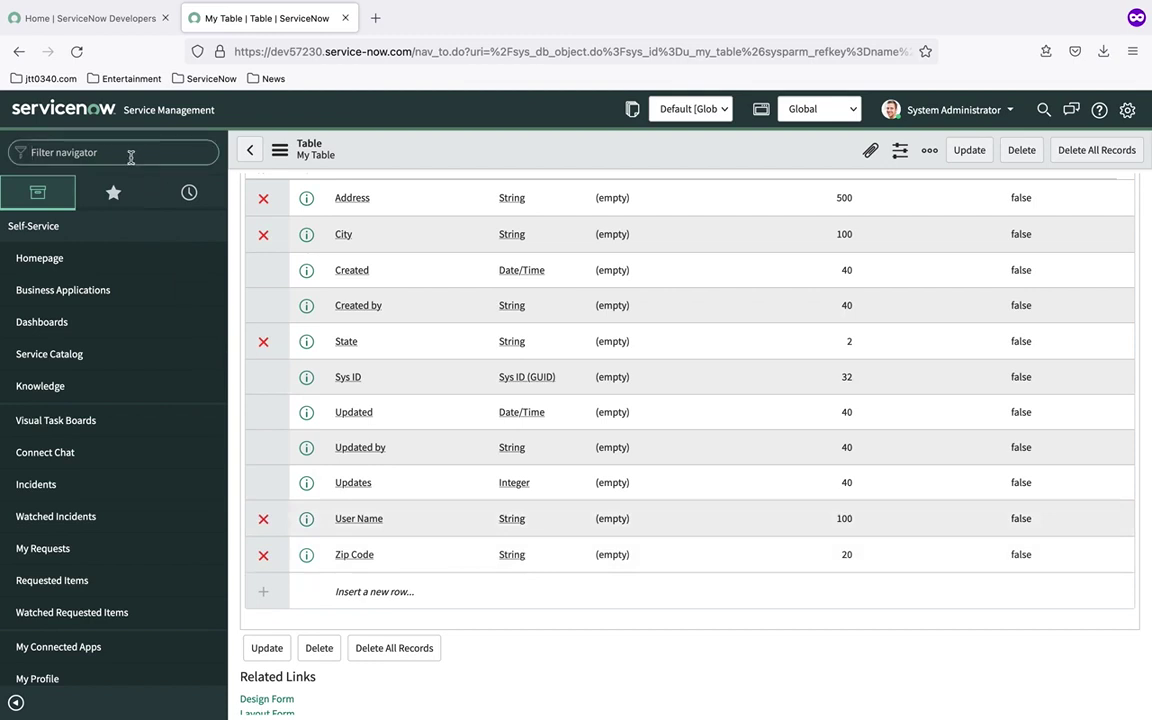
{"action": "type", "text": "sys_tra"}
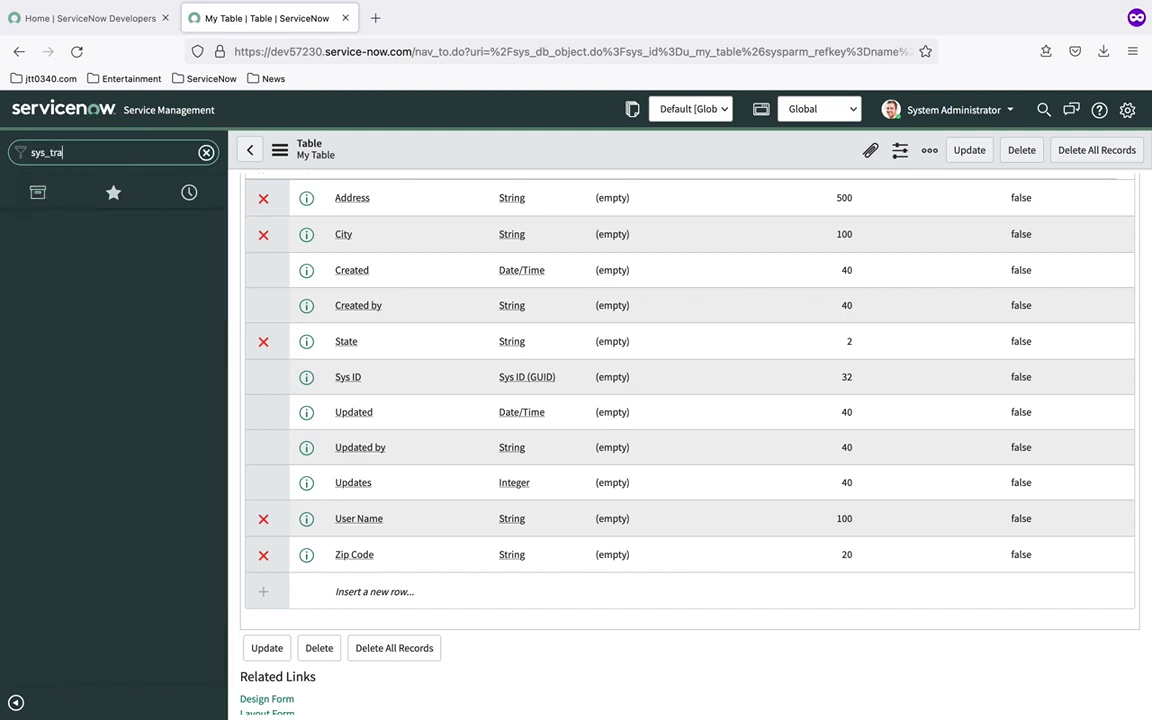
{"action": "type", "text": "nsform_map.list"}
{"action": "key", "text": "Return"}
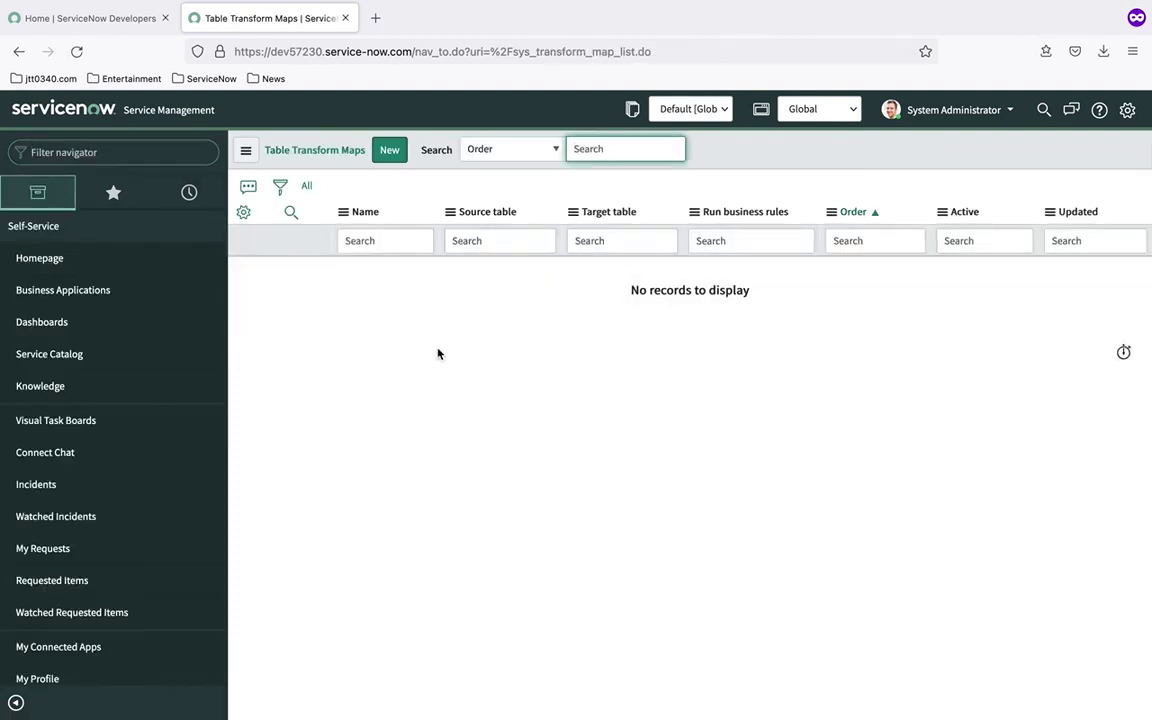
{"action": "left_click", "coordinate": [390, 152]}
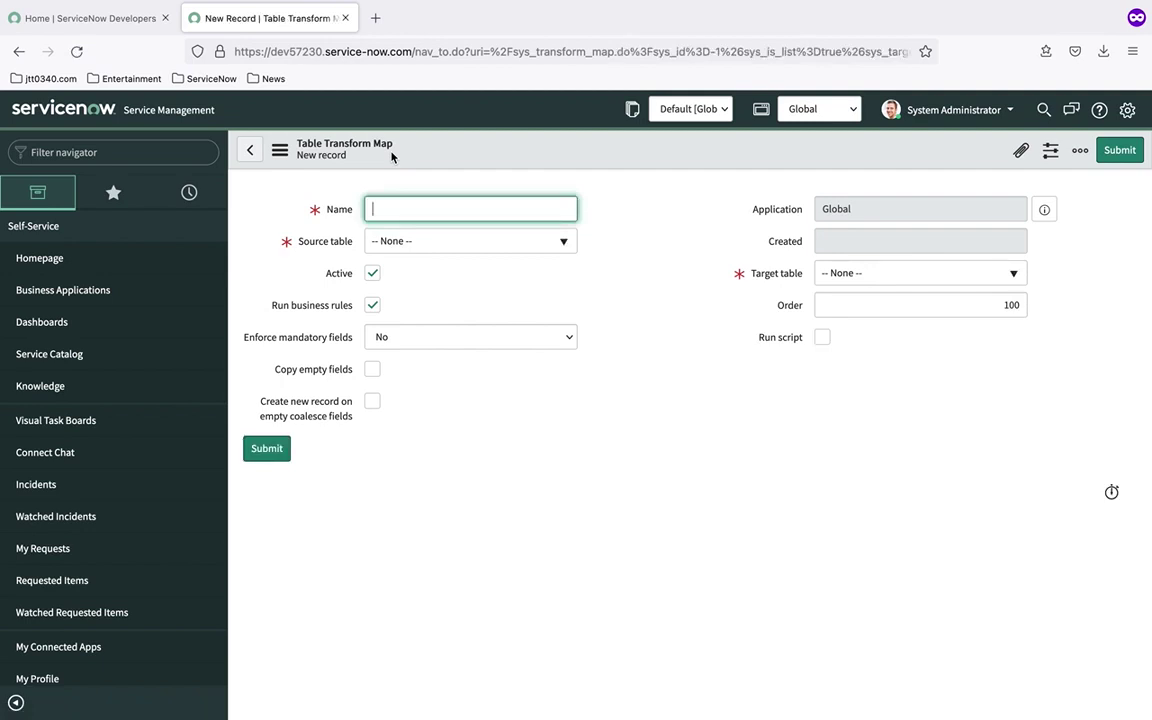
{"action": "type", "text": "Test Transform Map"}
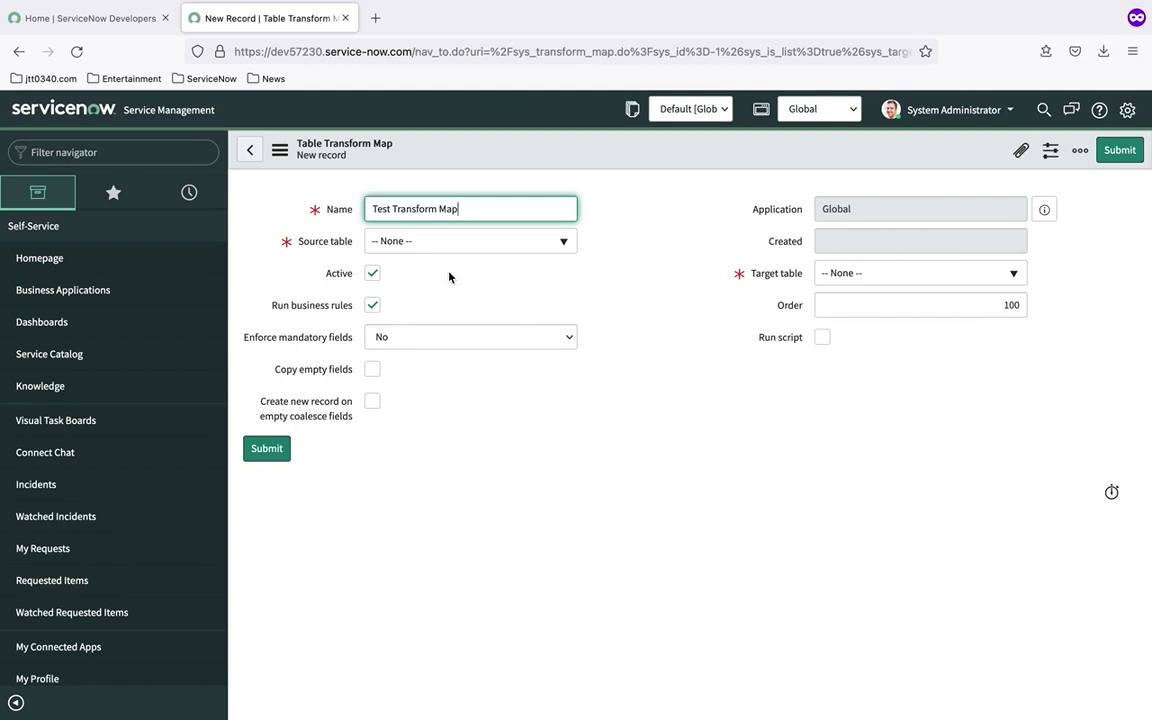
- Set the source table to Test Import [u_test_import] and the target table to My Table [u_my_table], and save the record in place
{"action": "left_click", "coordinate": [527, 248]}
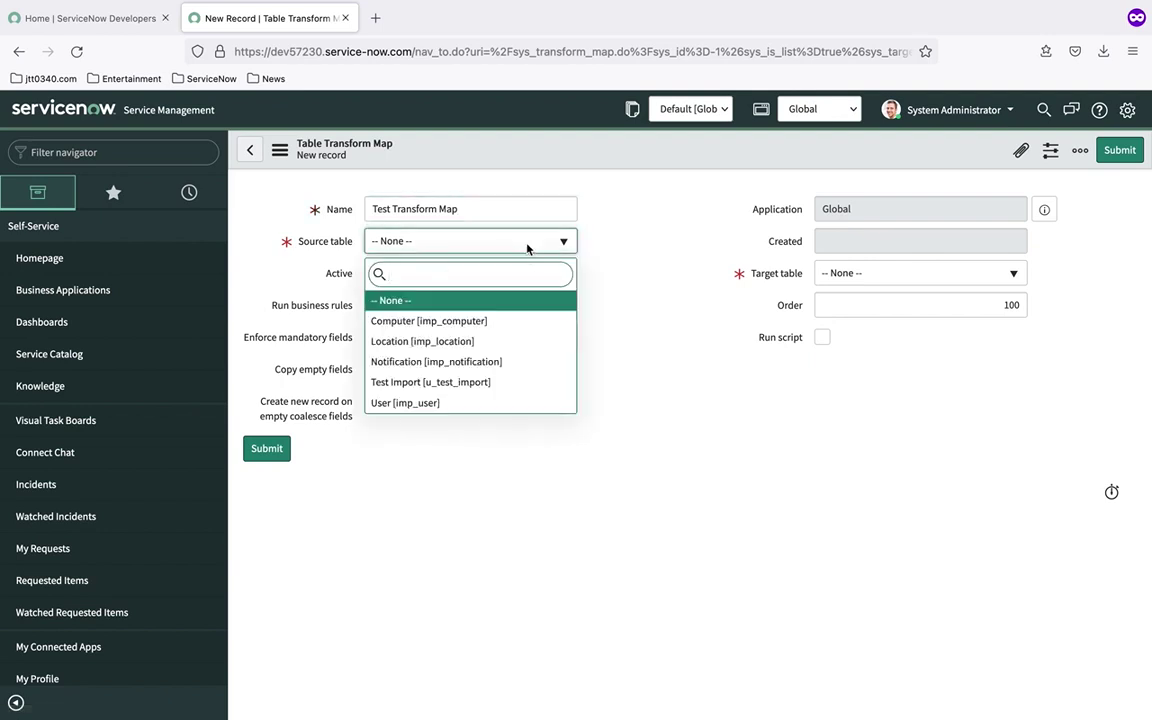
{"action": "left_click", "coordinate": [479, 388]}
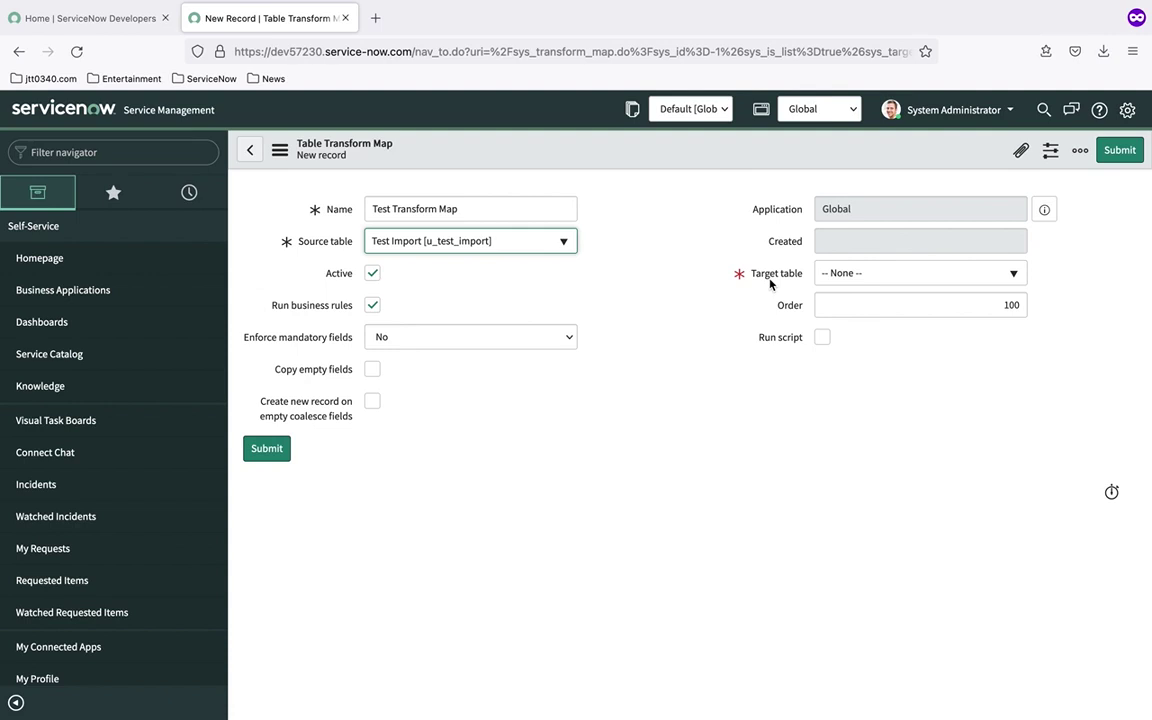
{"action": "left_click", "coordinate": [870, 277]}
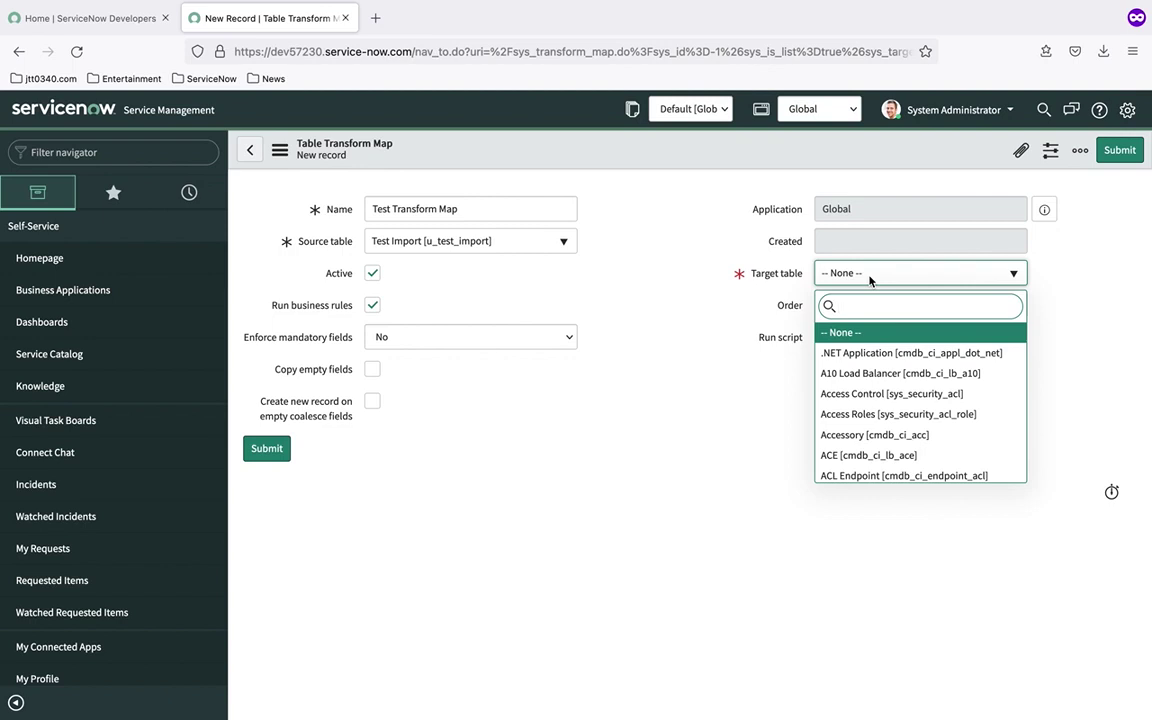
{"action": "type", "text": "My"}
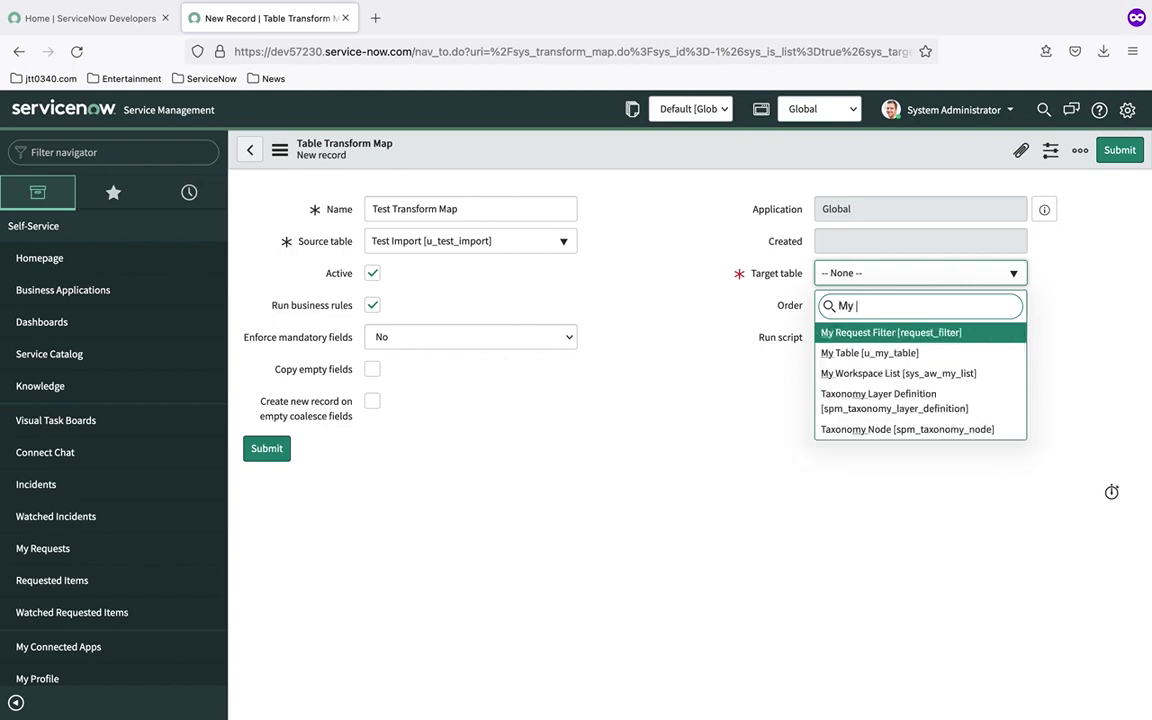
{"action": "left_click", "coordinate": [888, 358]}
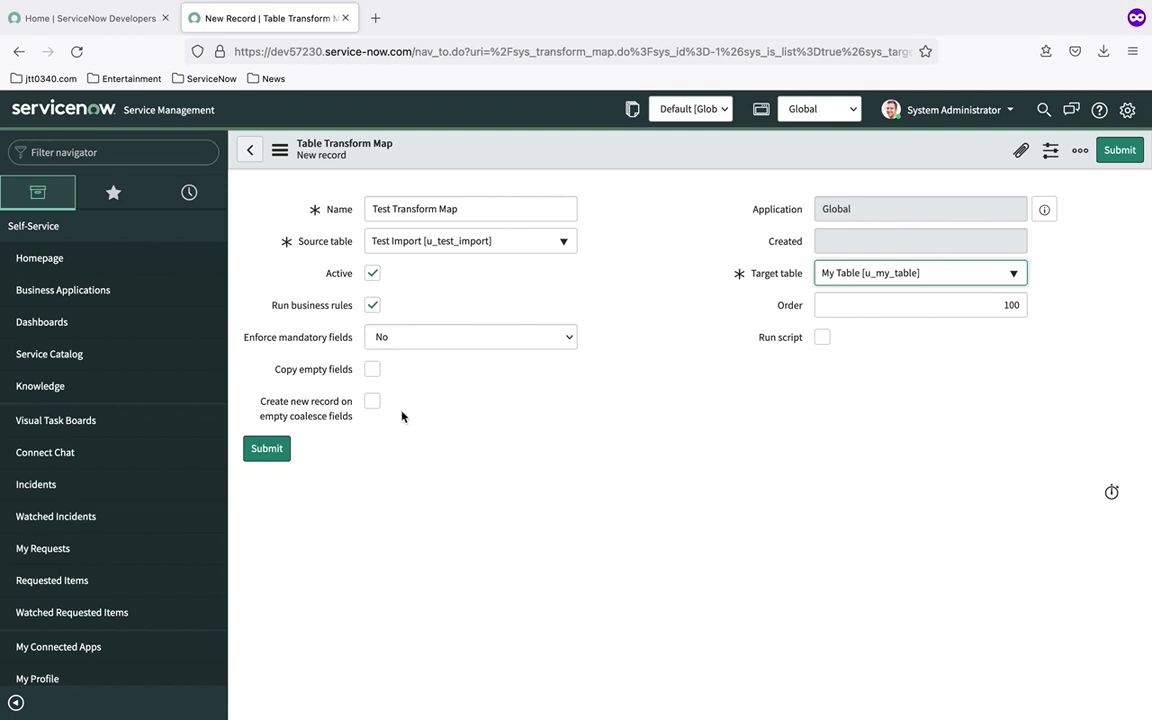
{"action": "left_click", "coordinate": [281, 151]}
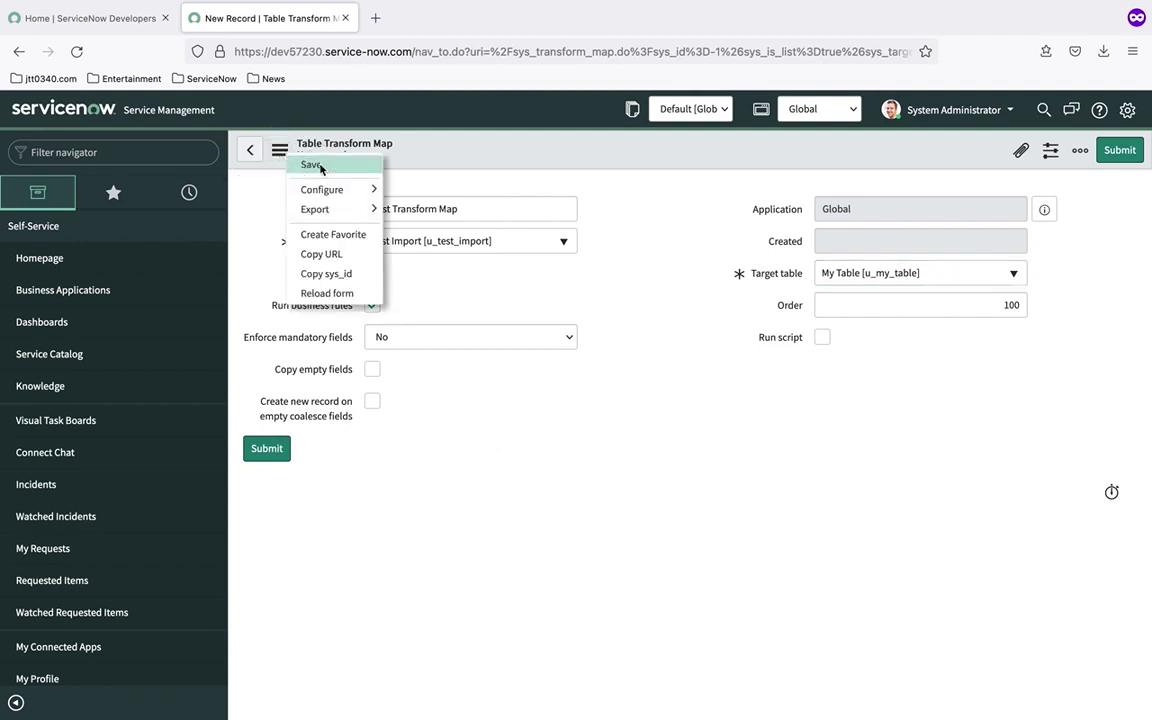
{"action": "left_click", "coordinate": [320, 166]}
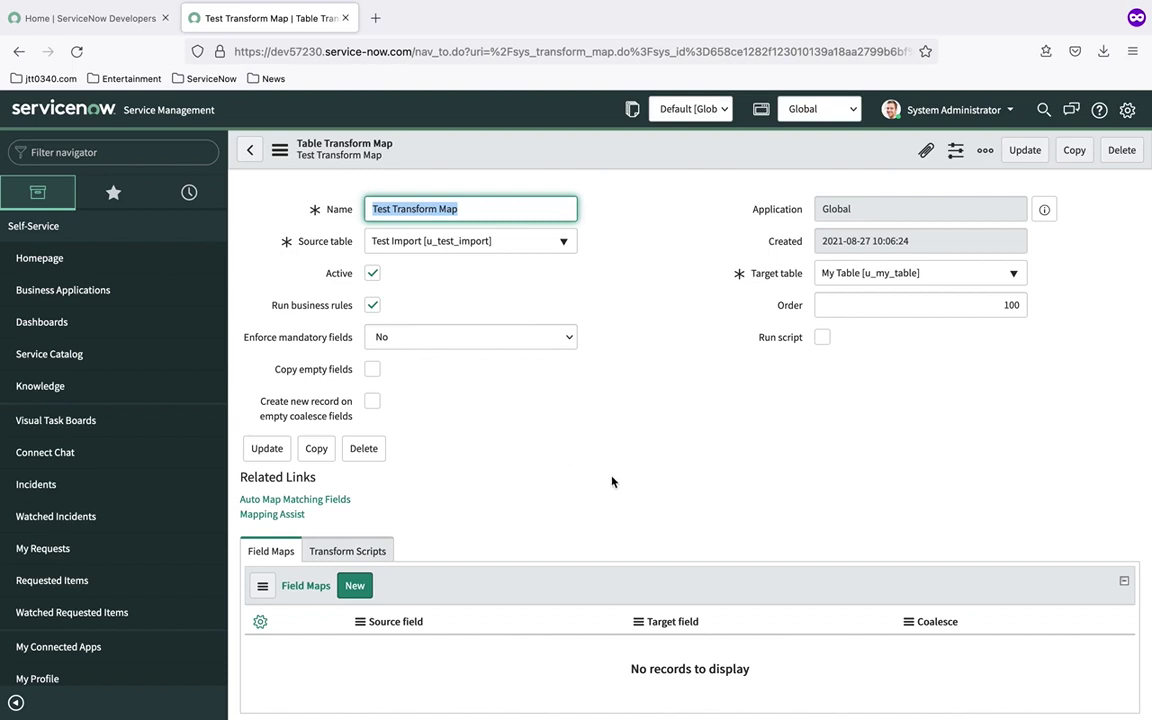
- Open Mapping Assist for the saved transform map
{"action": "scroll", "coordinate": [612, 482], "scroll_direction": "down", "scroll_amount": 1}
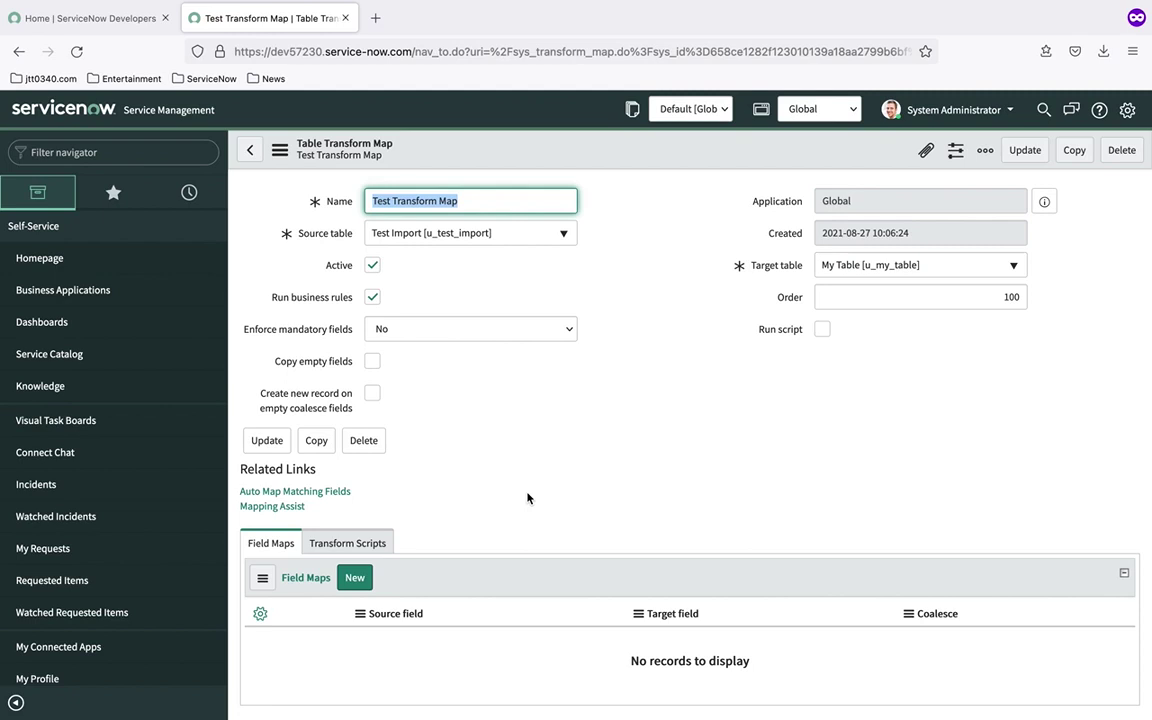
{"action": "scroll", "coordinate": [527, 498], "scroll_direction": "down", "scroll_amount": 1}
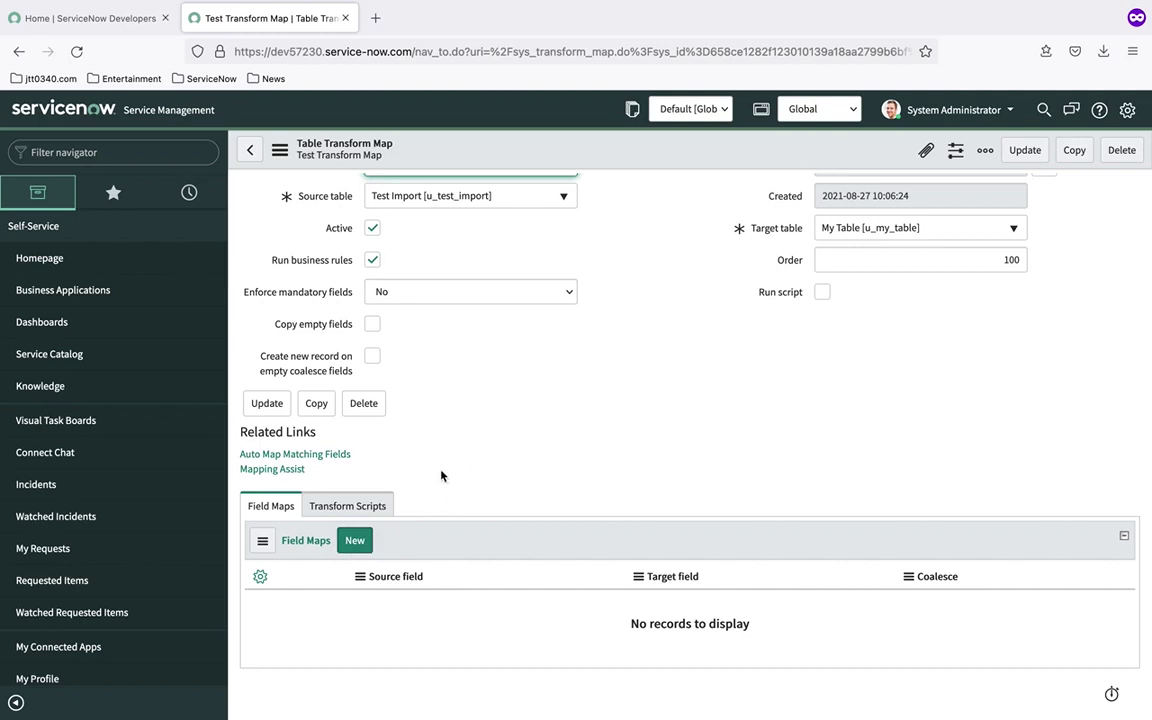
{"action": "left_click", "coordinate": [293, 470]}
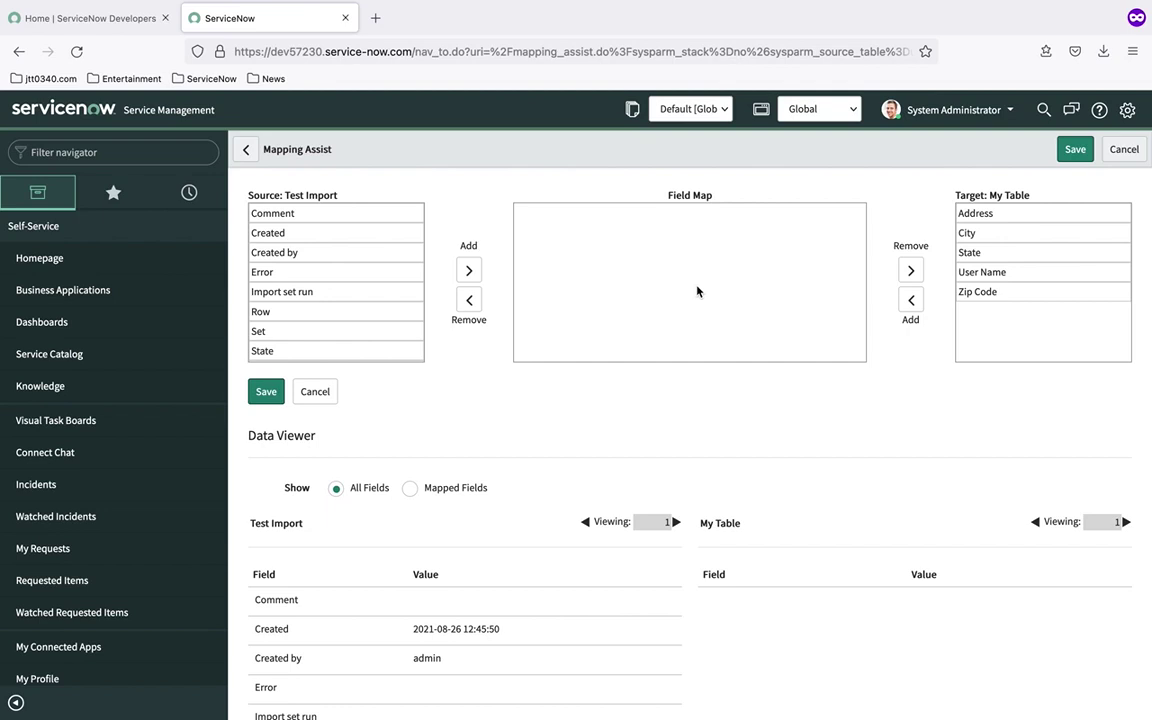
- Map the source field name to the target field User Name
{"action": "scroll", "coordinate": [322, 292], "scroll_direction": "down", "scroll_amount": 1}
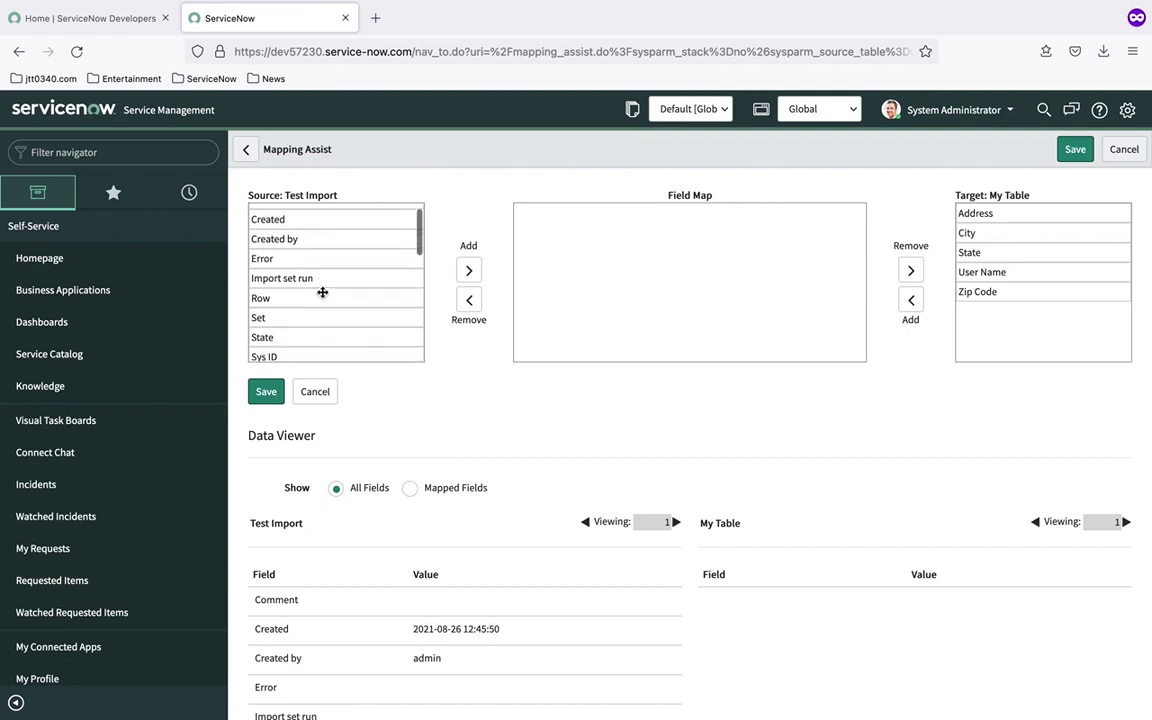
{"action": "scroll", "coordinate": [322, 292], "scroll_direction": "down", "scroll_amount": 5}
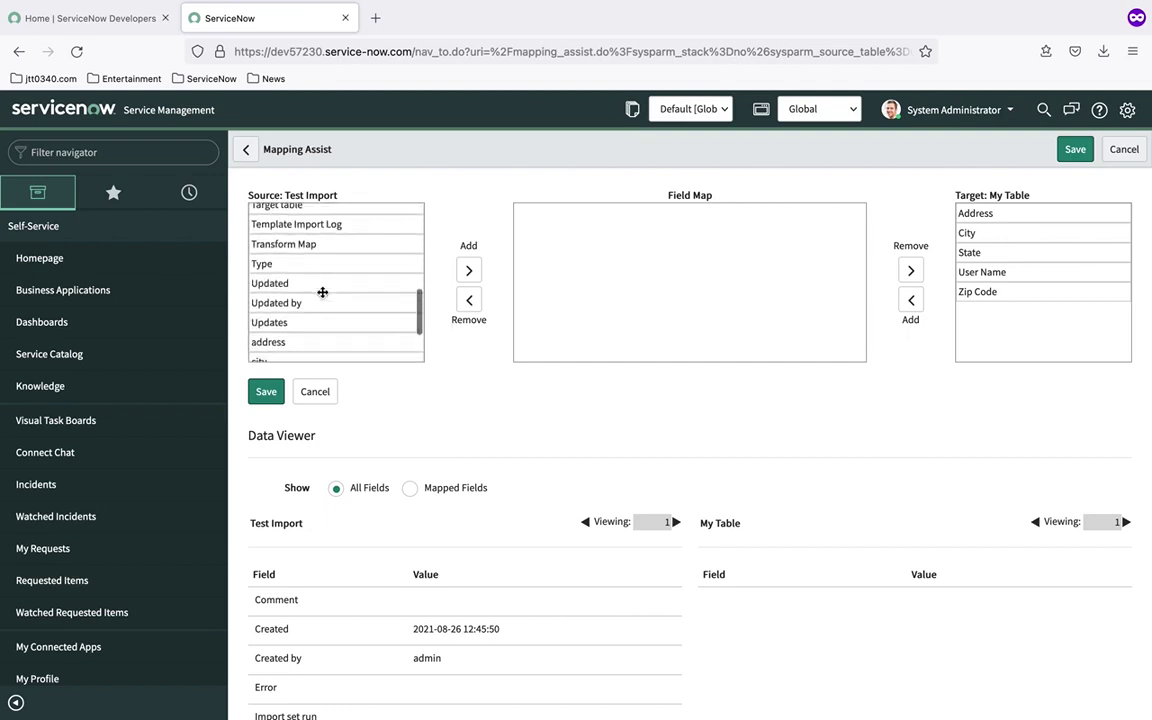
{"action": "scroll", "coordinate": [322, 292], "scroll_direction": "down", "scroll_amount": 5}
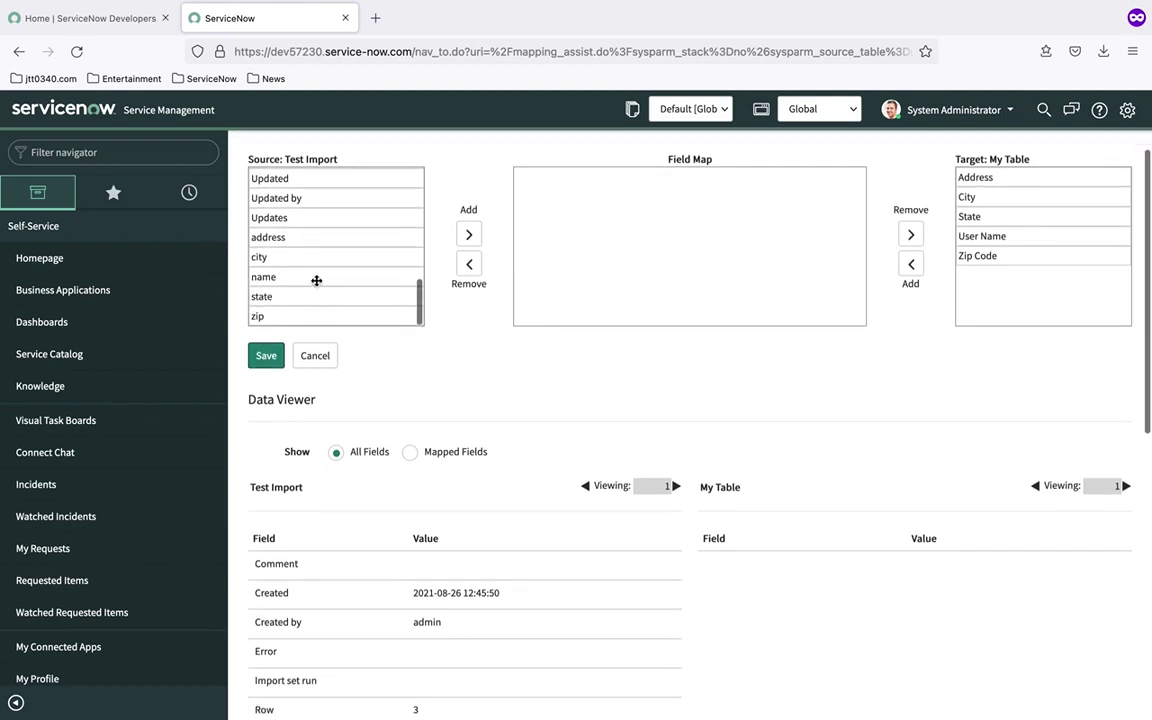
{"action": "left_click", "coordinate": [316, 280]}
{"action": "left_click", "coordinate": [469, 236]}
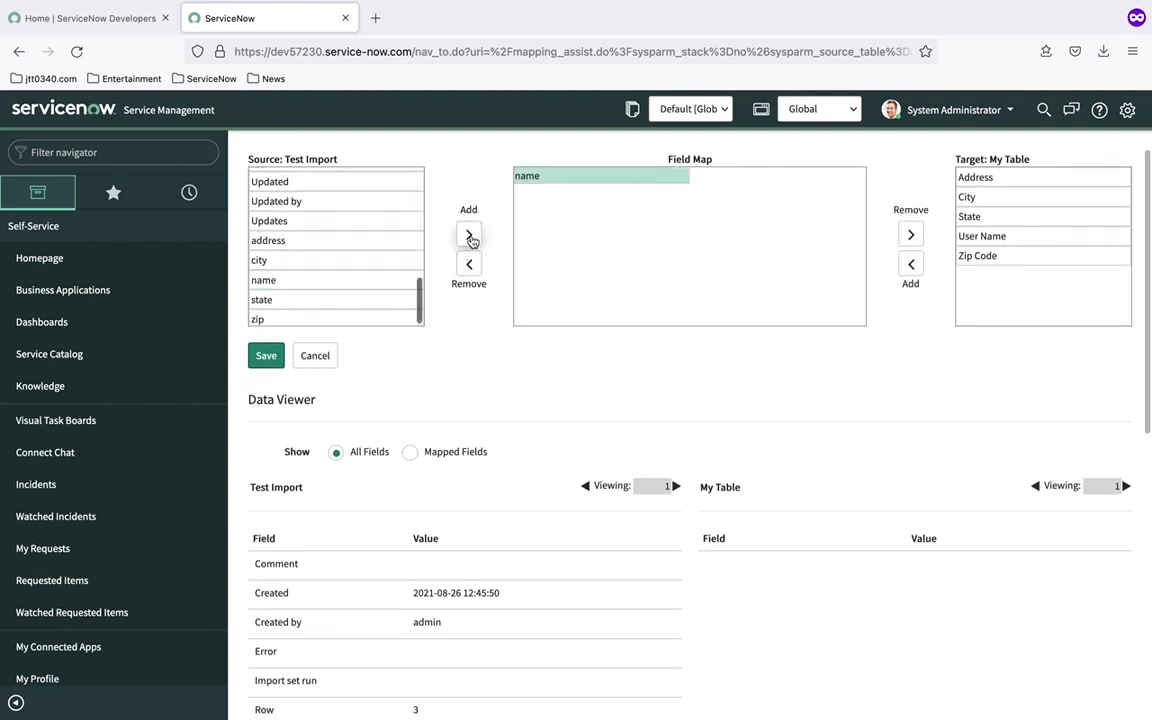
{"action": "scroll", "coordinate": [590, 320], "scroll_direction": "up", "scroll_amount": 2}
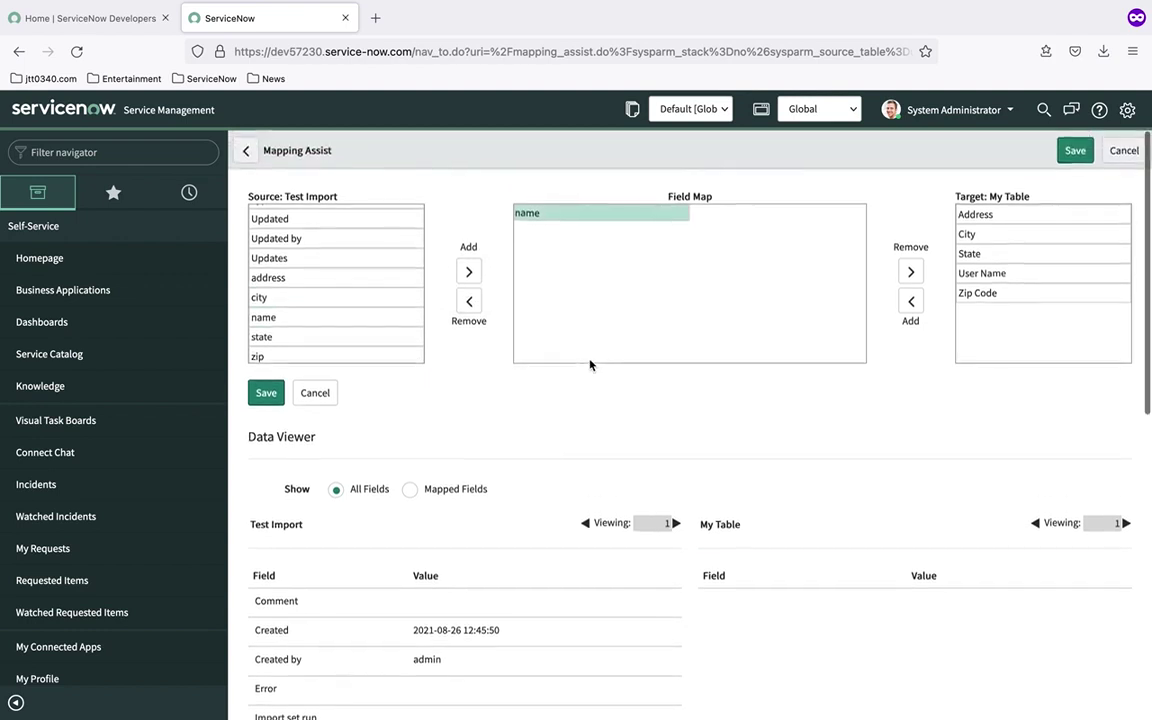
{"action": "left_click", "coordinate": [987, 270]}
{"action": "left_click", "coordinate": [913, 269]}
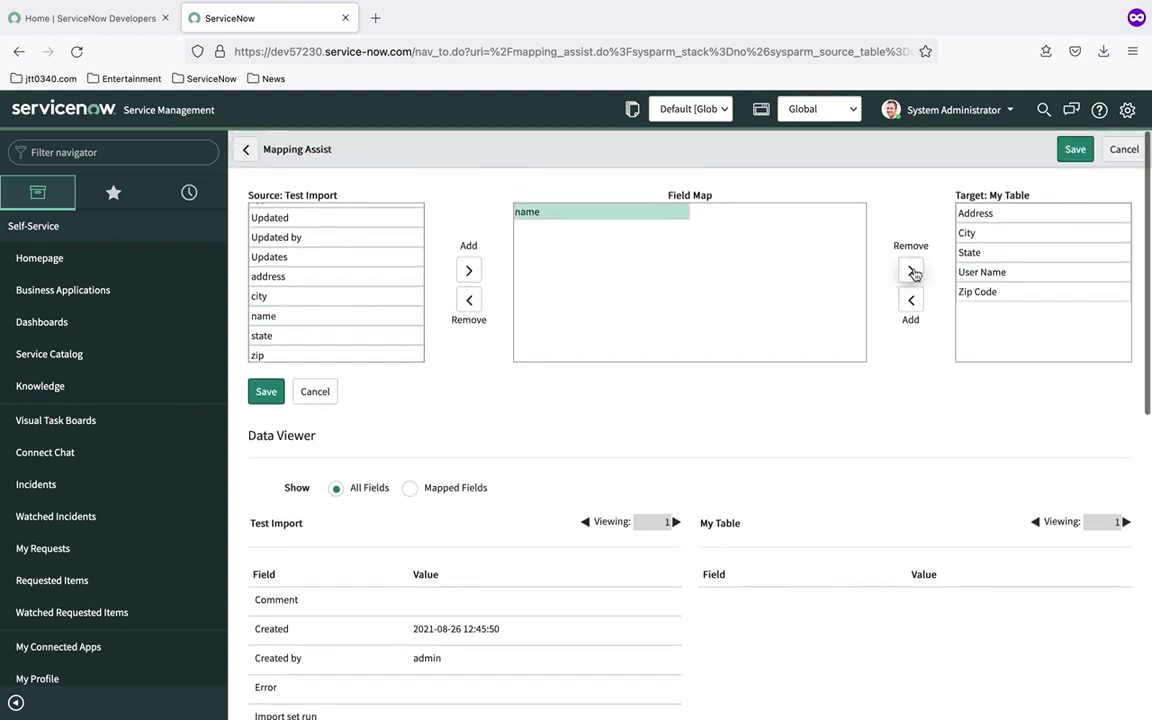
{"action": "left_click", "coordinate": [985, 271]}
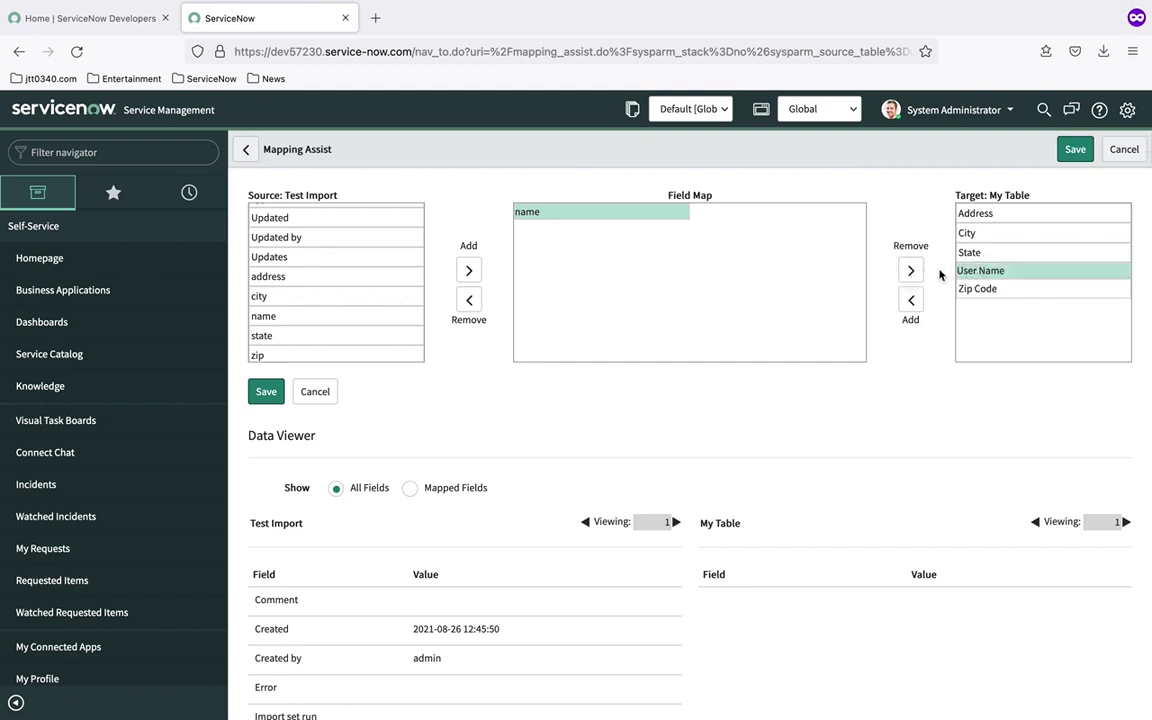
{"action": "left_click", "coordinate": [912, 302]}
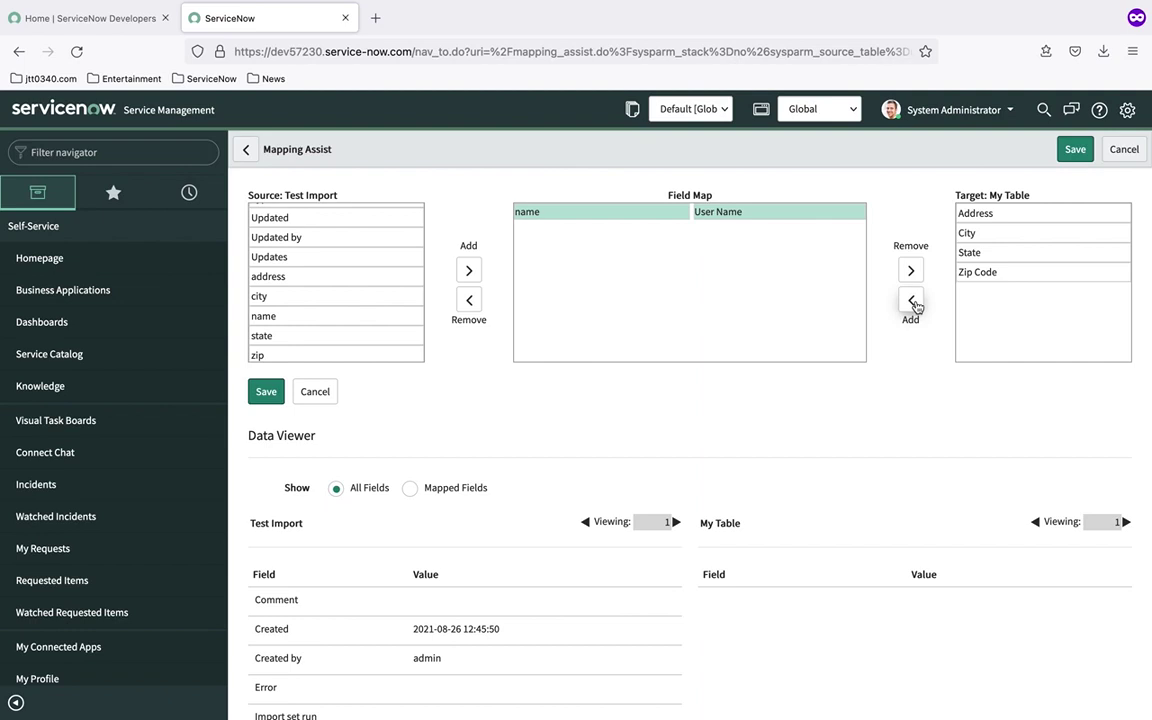
- Map the source field address to the target field Address
{"action": "left_click", "coordinate": [337, 279]}
{"action": "left_click", "coordinate": [468, 268]}
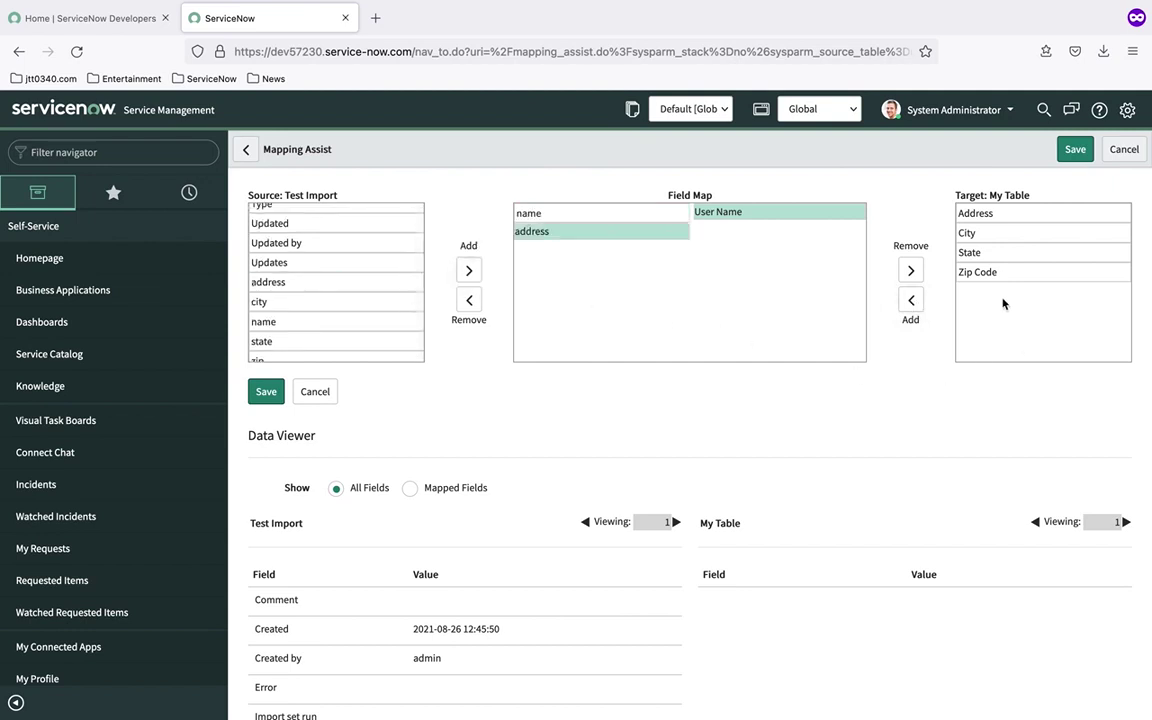
{"action": "left_click", "coordinate": [960, 213]}
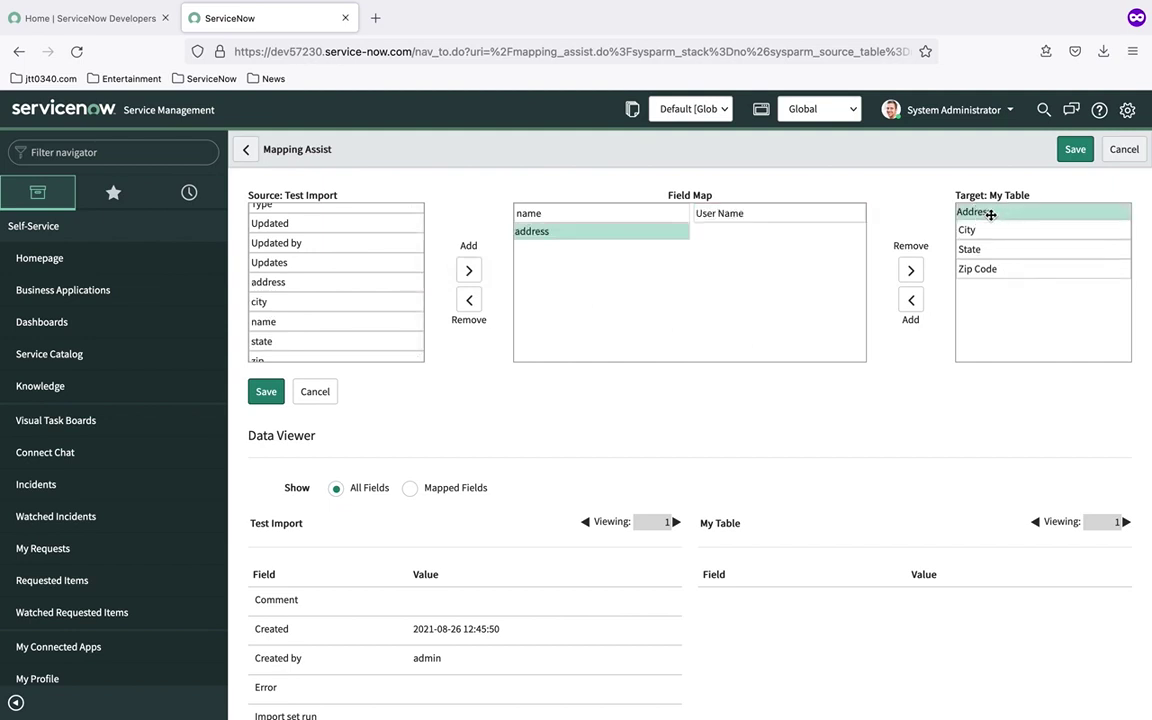
{"action": "left_click", "coordinate": [918, 274]}
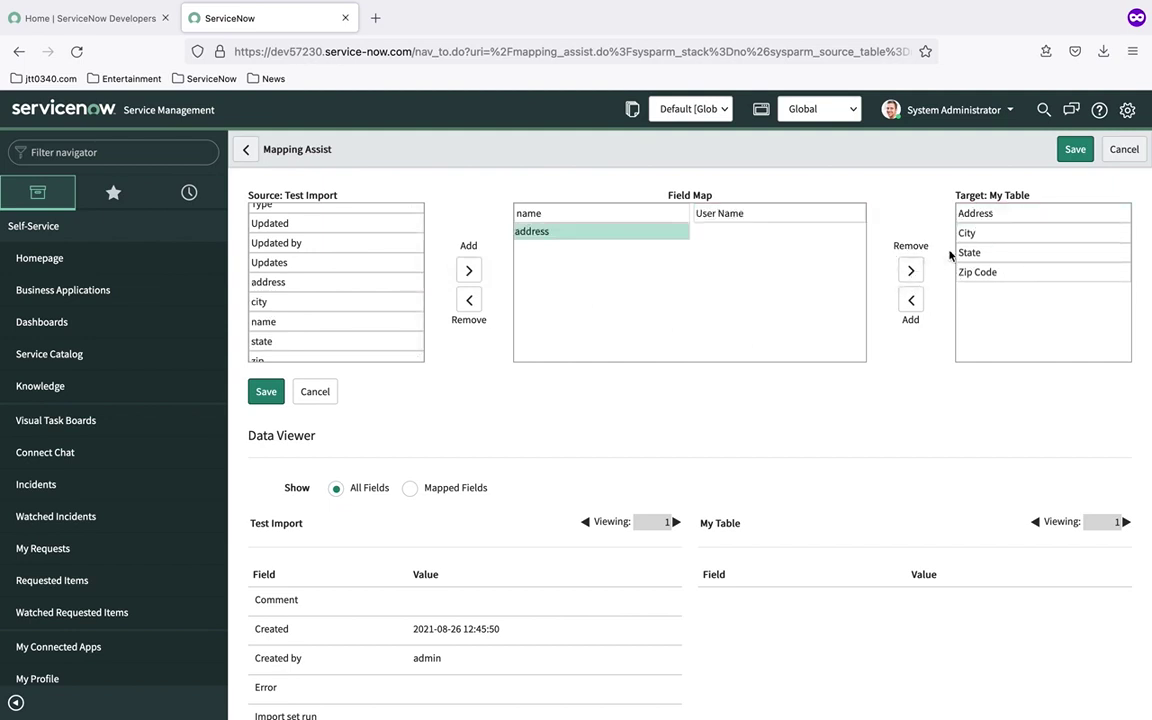
{"action": "left_click", "coordinate": [976, 214]}
{"action": "left_click", "coordinate": [910, 300]}
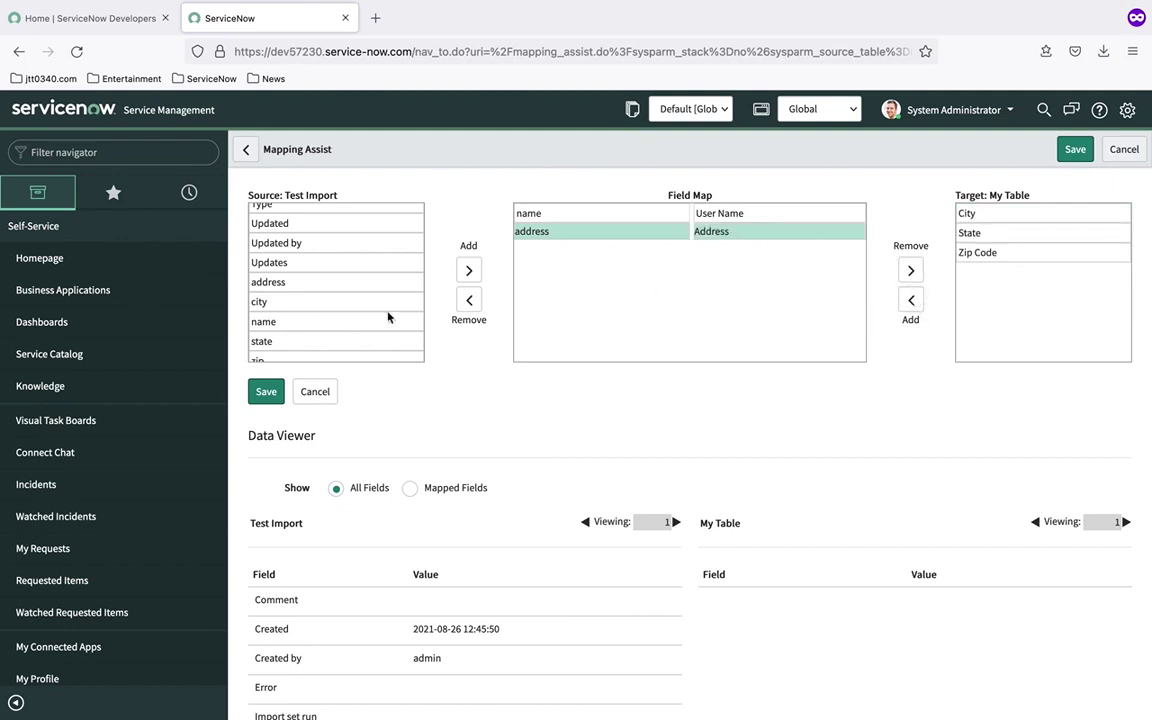
- Map the source field city to the target field City
{"action": "left_click", "coordinate": [350, 304]}
{"action": "left_click", "coordinate": [468, 270]}
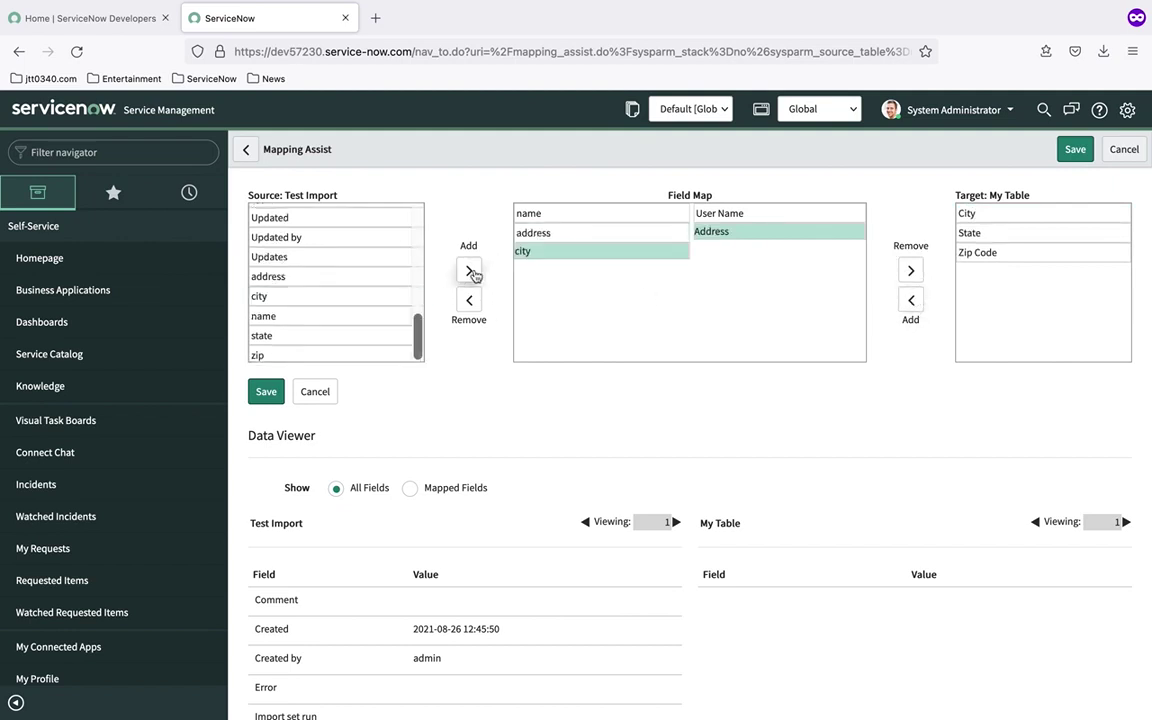
{"action": "left_click", "coordinate": [973, 213]}
{"action": "left_click", "coordinate": [912, 303]}
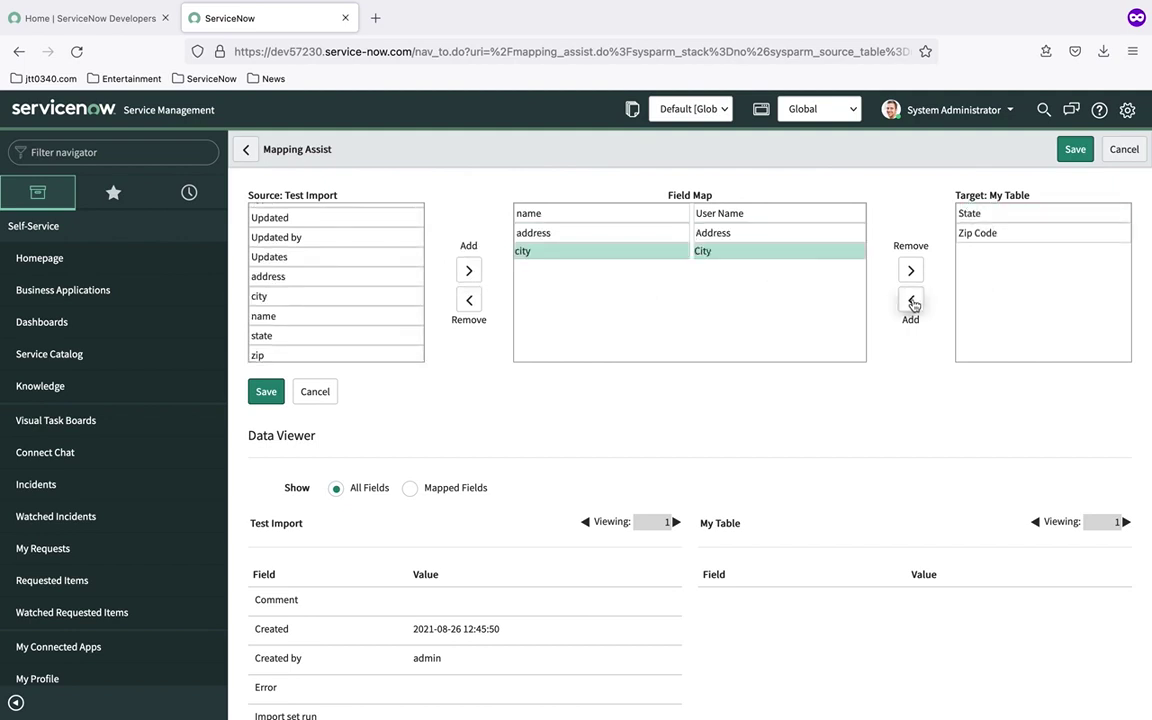
- Map the source field state to the target field State
{"action": "left_click", "coordinate": [317, 335]}
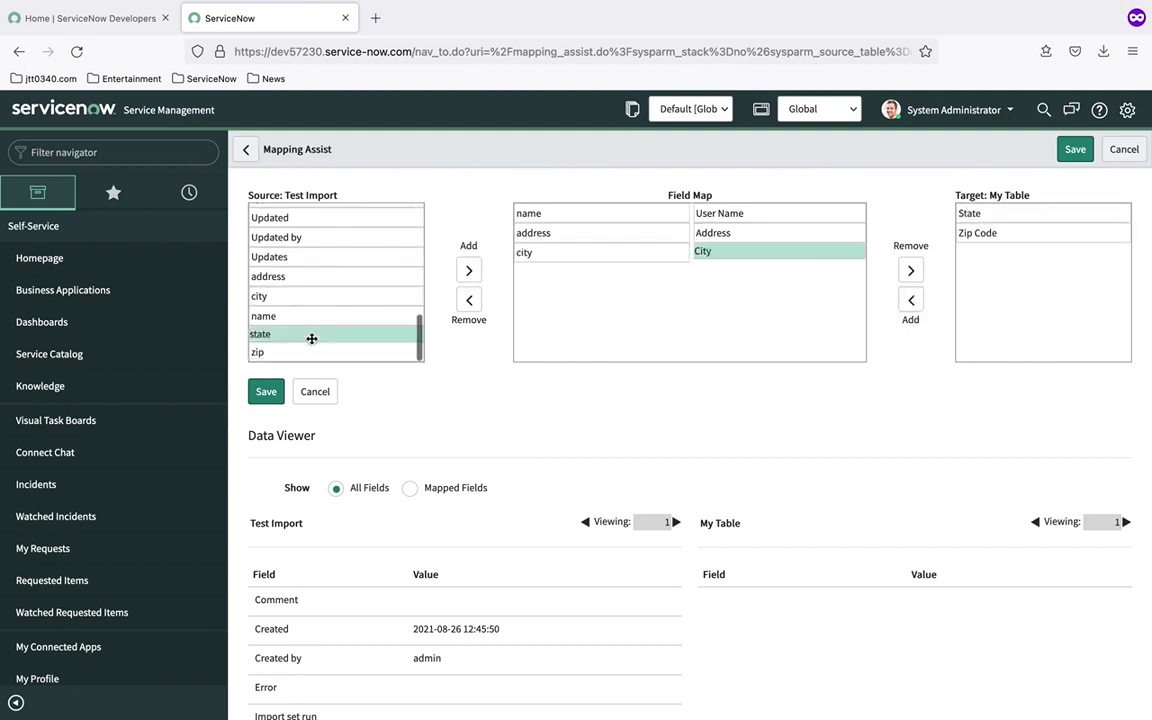
{"action": "left_click", "coordinate": [469, 270]}
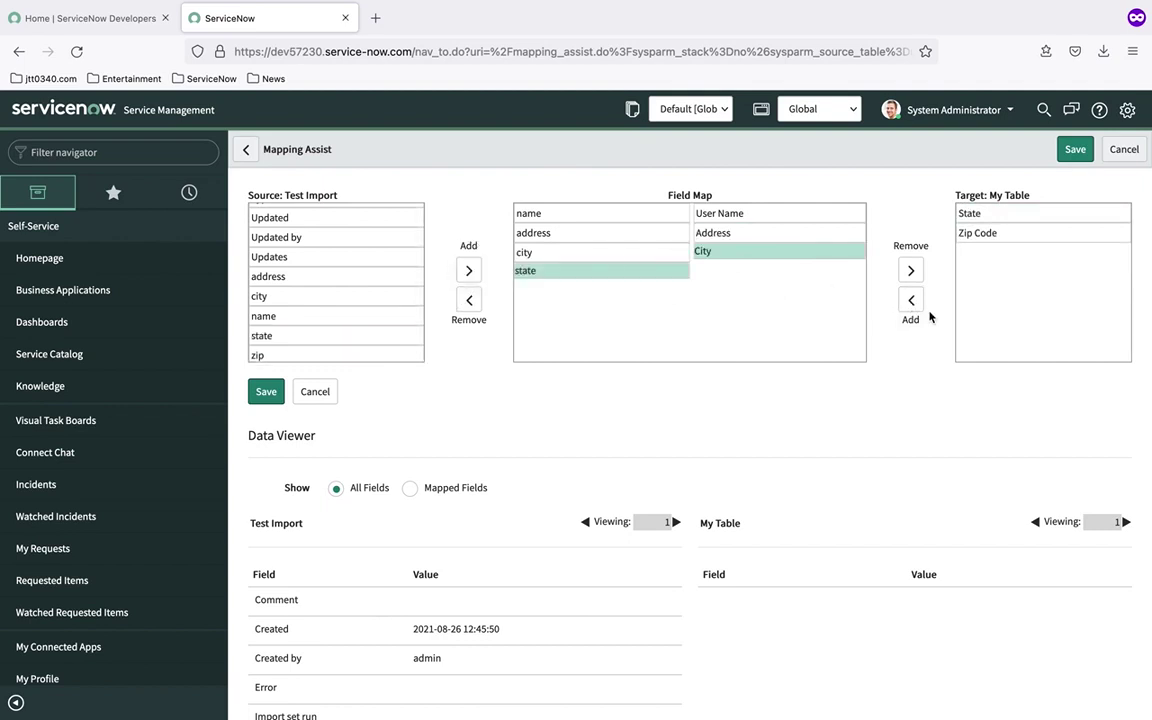
{"action": "left_click", "coordinate": [987, 214]}
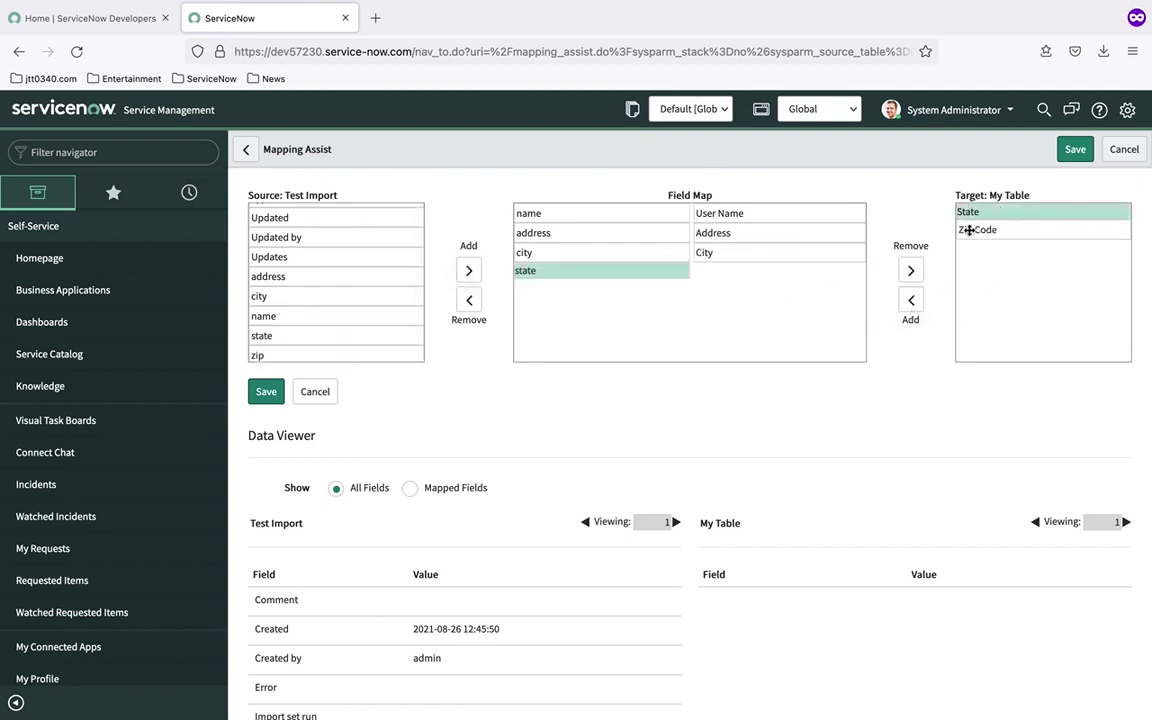
{"action": "left_click", "coordinate": [910, 302]}
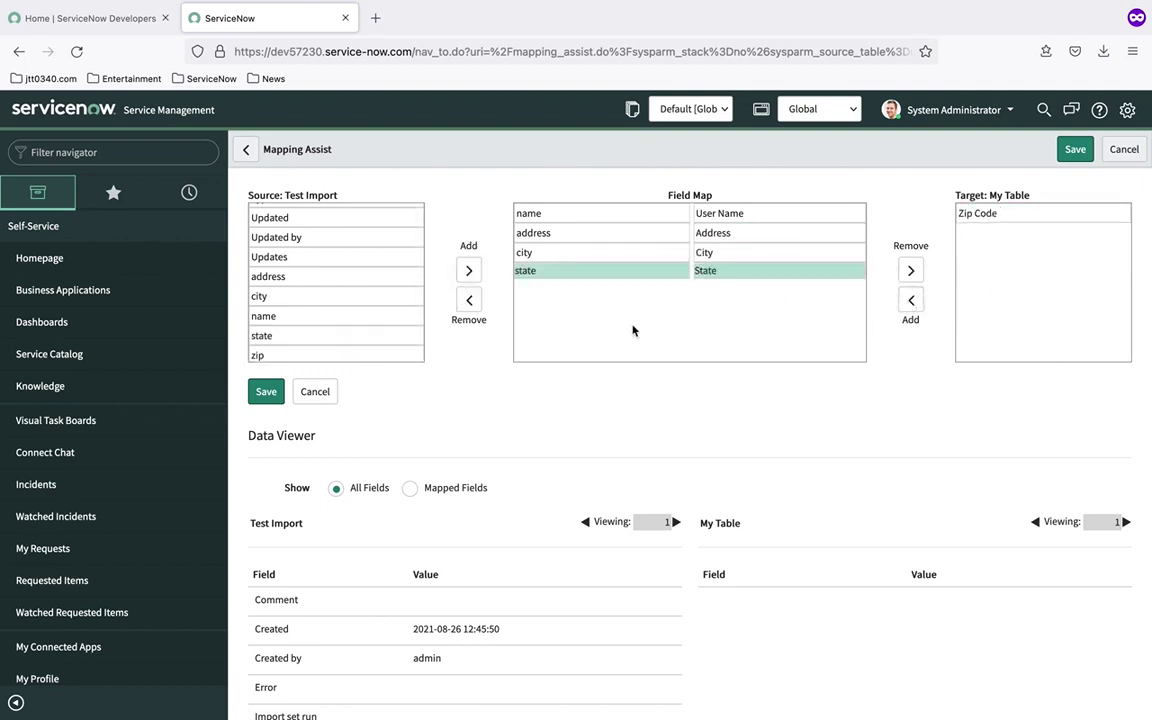
- Map the source field zip to the target field Zip Code and save the field mappings
{"action": "left_click", "coordinate": [380, 352]}
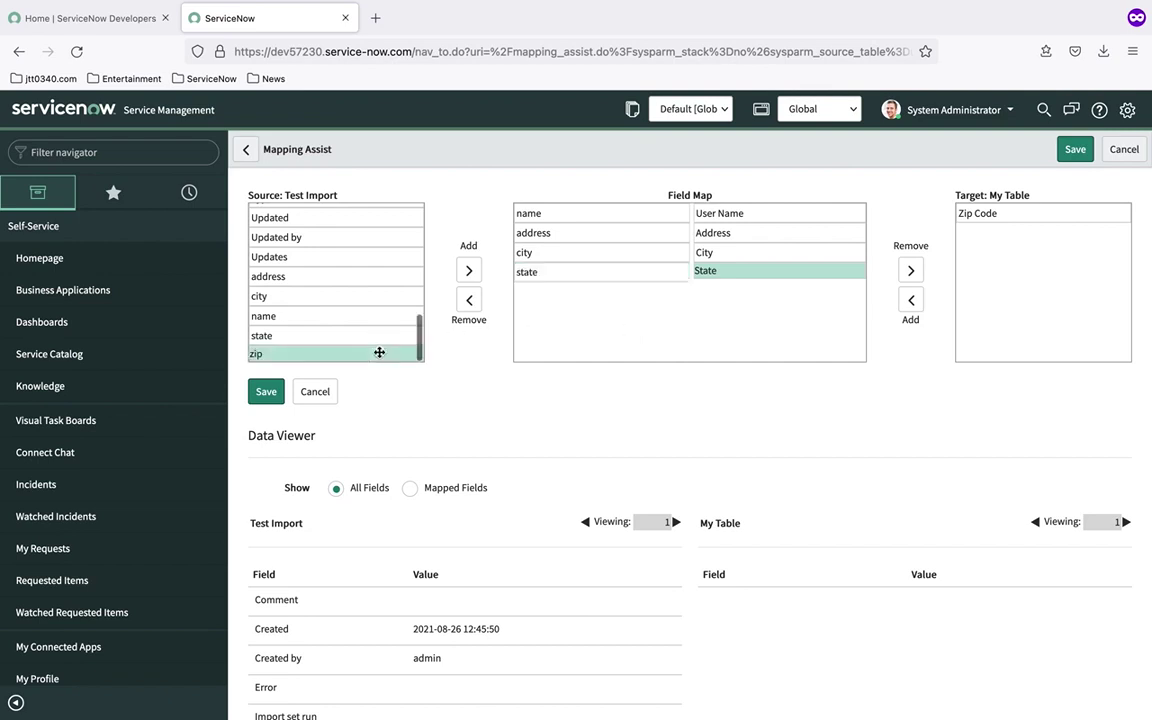
{"action": "left_click", "coordinate": [469, 272]}
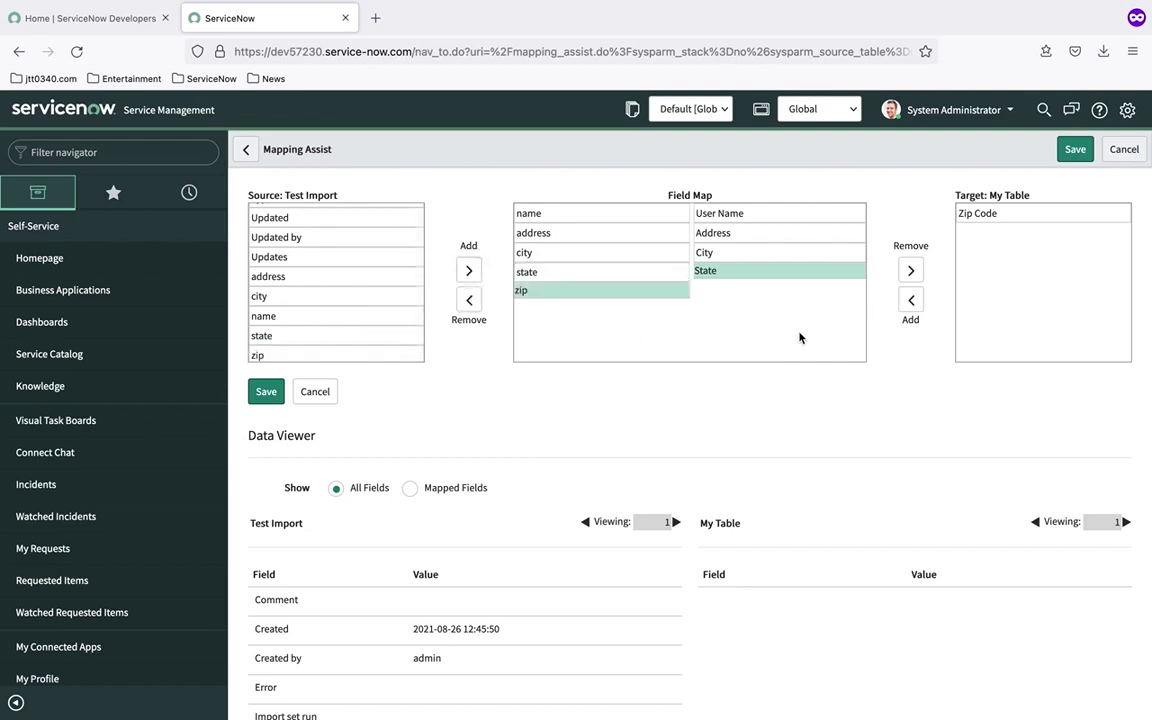
{"action": "left_click", "coordinate": [987, 214]}
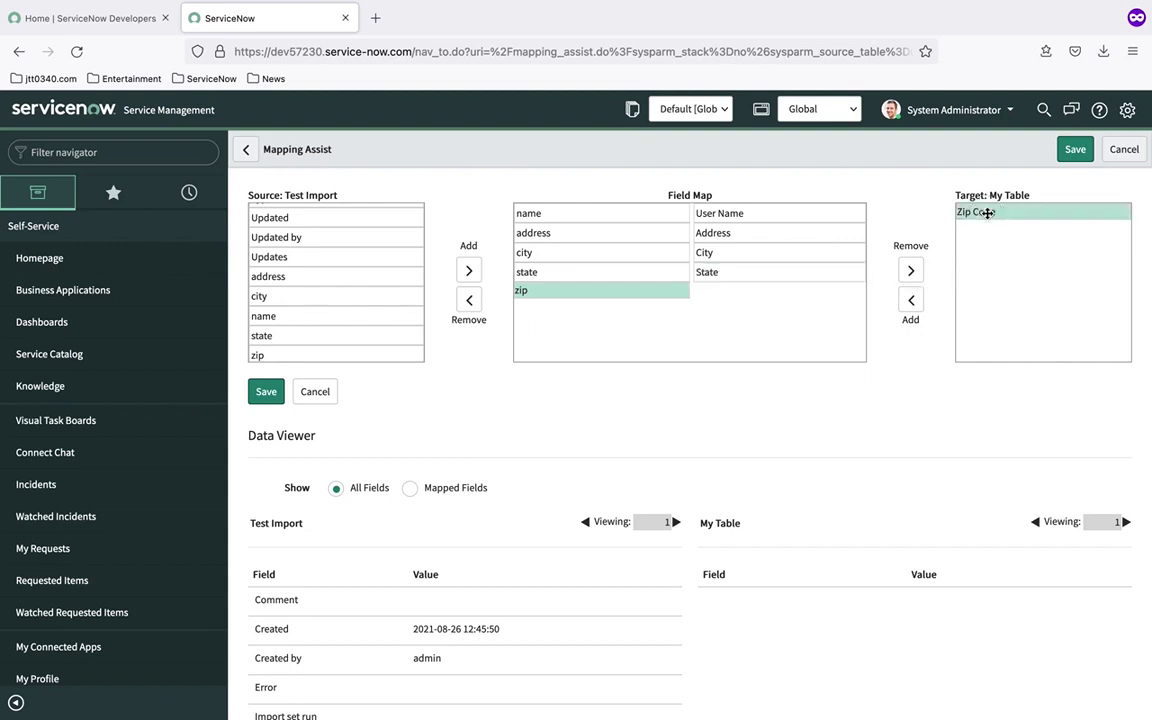
{"action": "left_click", "coordinate": [911, 300]}
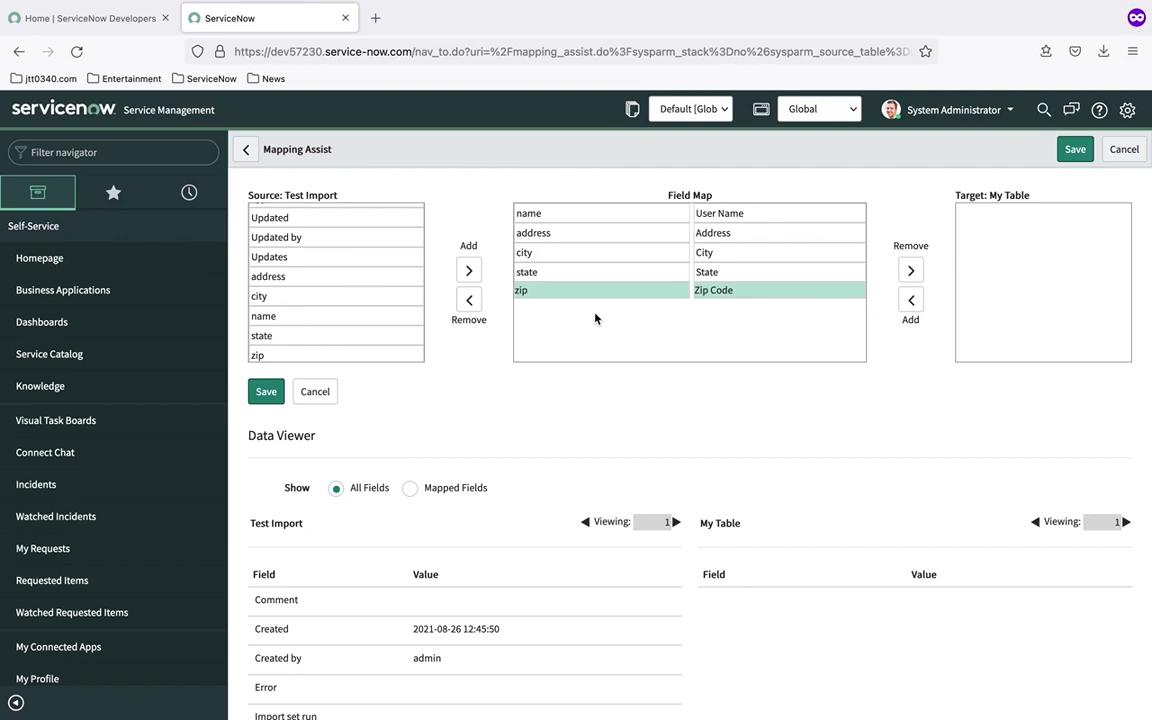
{"action": "left_click", "coordinate": [274, 396]}
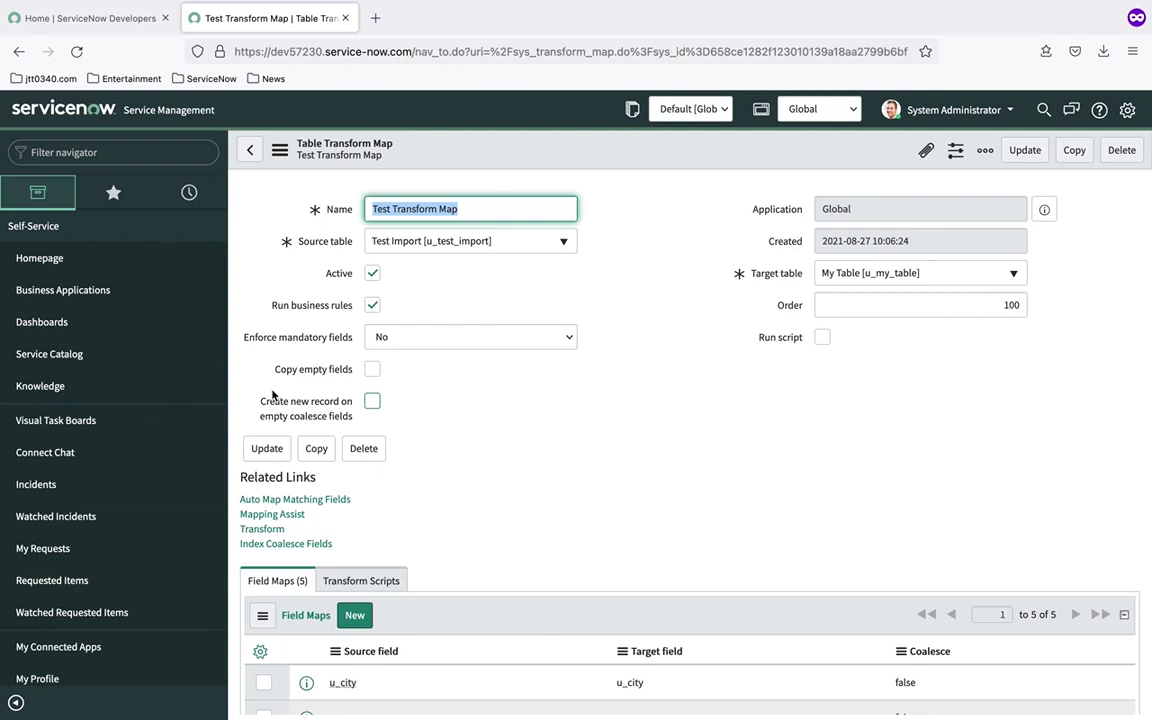
- Enable Coalesce on the u_name field map, update the record, and decline creating an index for the coalesce field
{"action": "scroll", "coordinate": [591, 489], "scroll_direction": "down", "scroll_amount": 3}
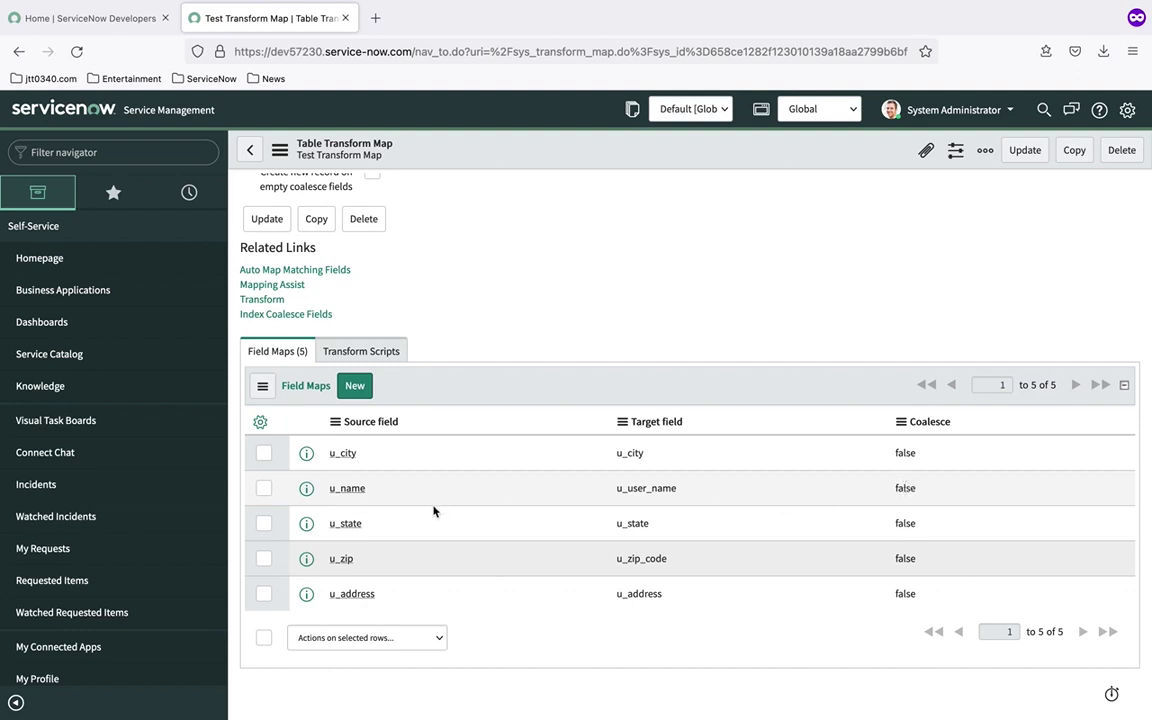
{"action": "left_click", "coordinate": [352, 494]}
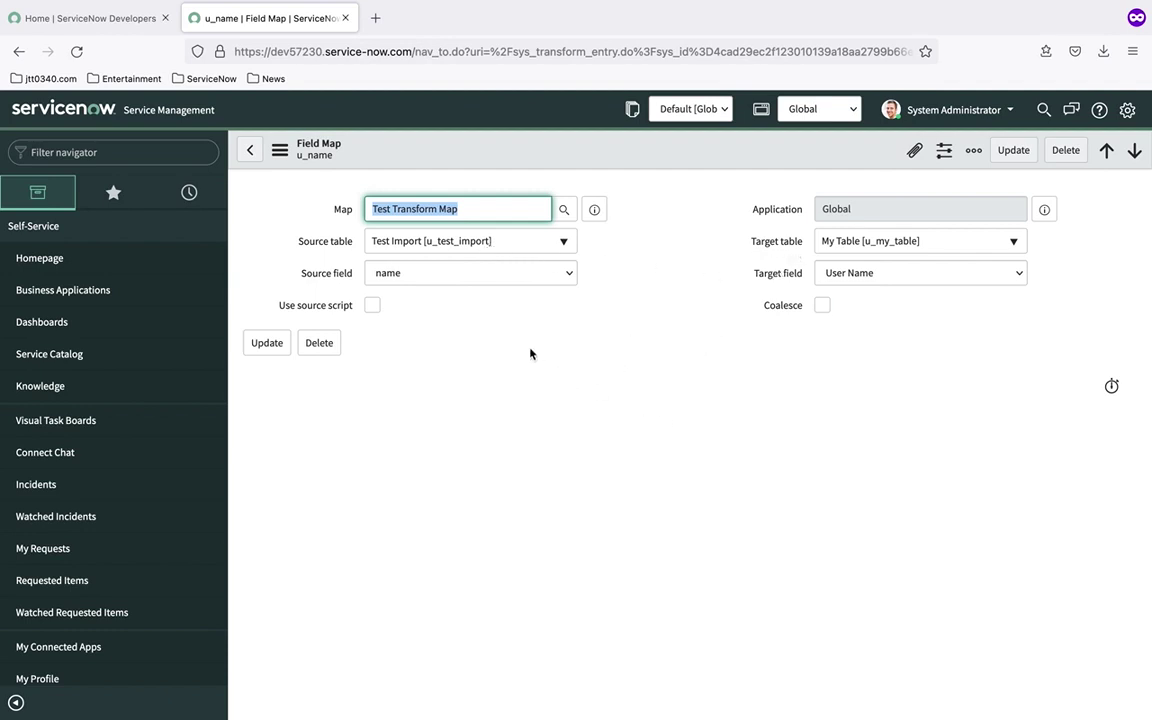
{"action": "left_click", "coordinate": [822, 305]}
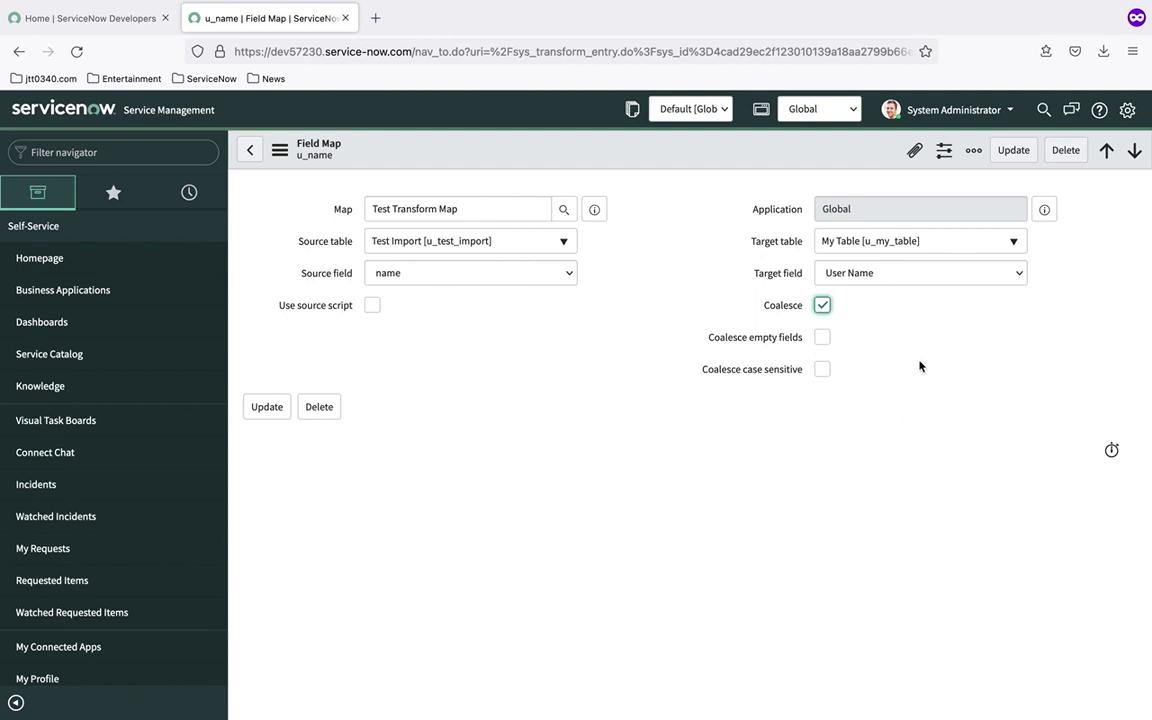
{"action": "left_click", "coordinate": [1013, 150]}
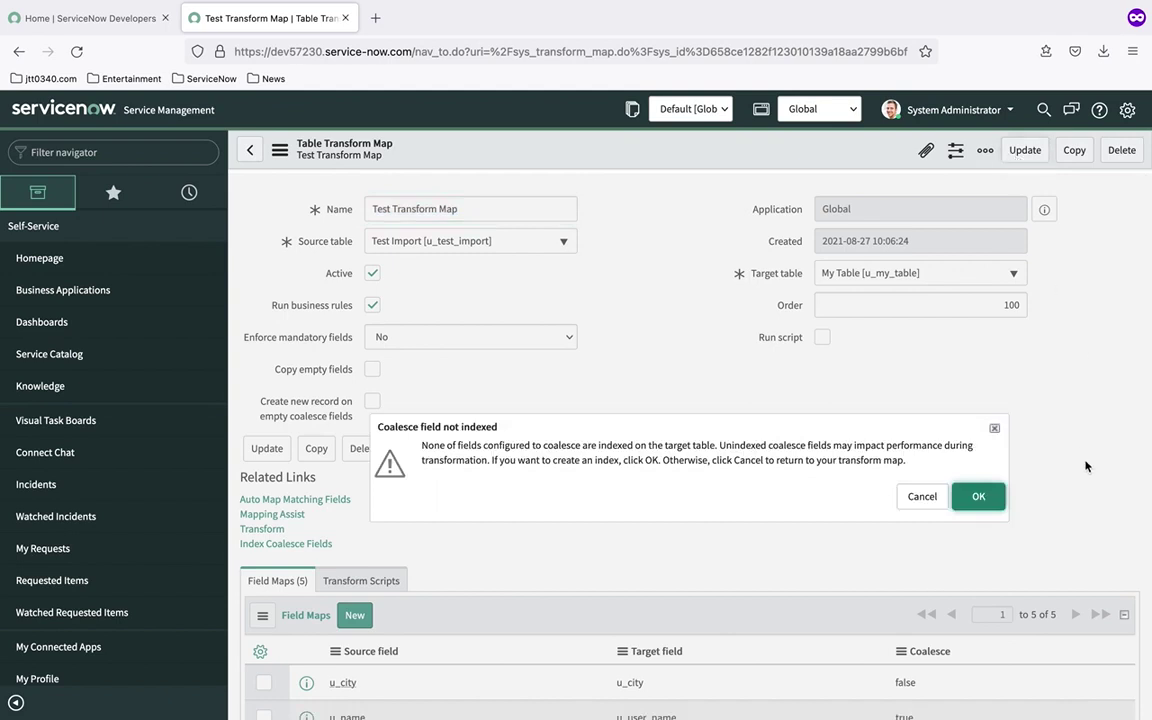
{"action": "scroll", "coordinate": [1086, 466], "scroll_direction": "down", "scroll_amount": 2}
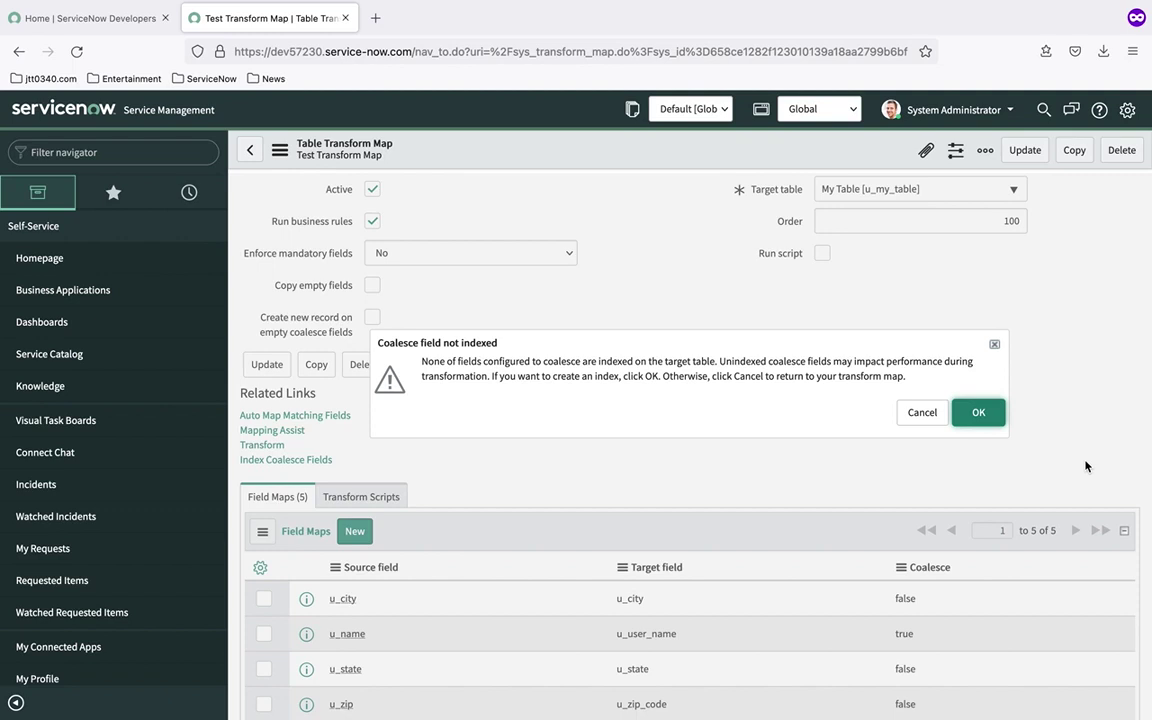
{"action": "left_click", "coordinate": [920, 414]}
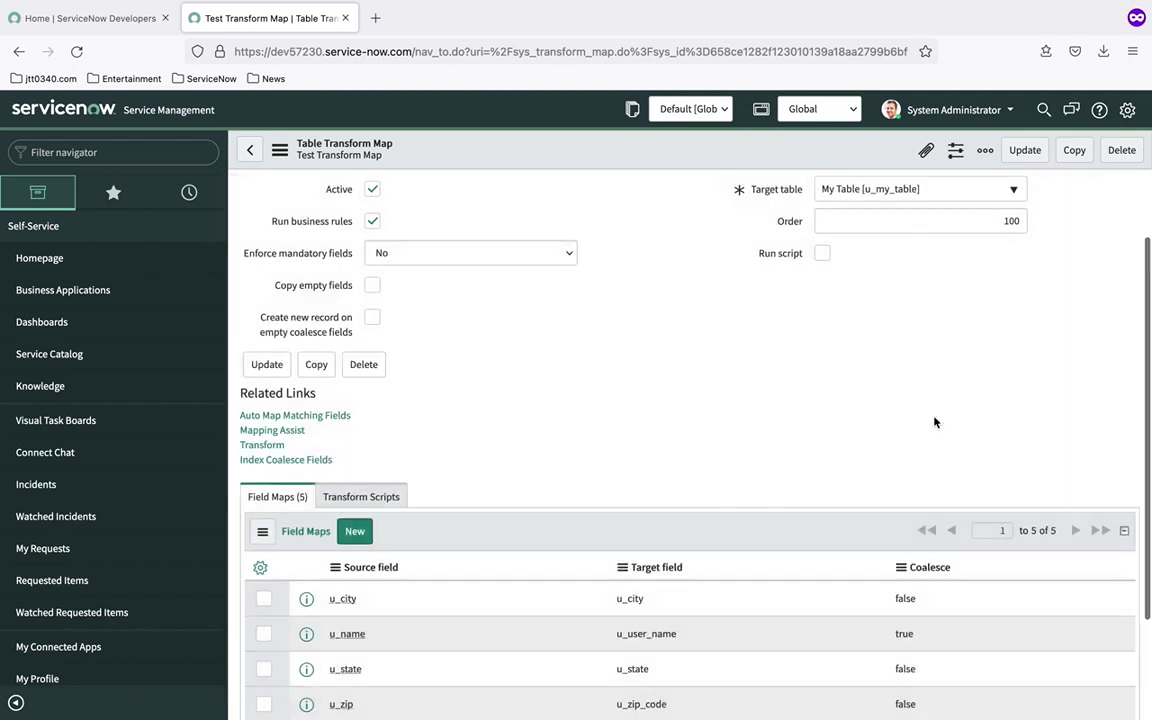
- Review the transform map's field maps and open the full field map list with sys_transform_entry.list
{"action": "scroll", "coordinate": [935, 422], "scroll_direction": "down", "scroll_amount": 3}
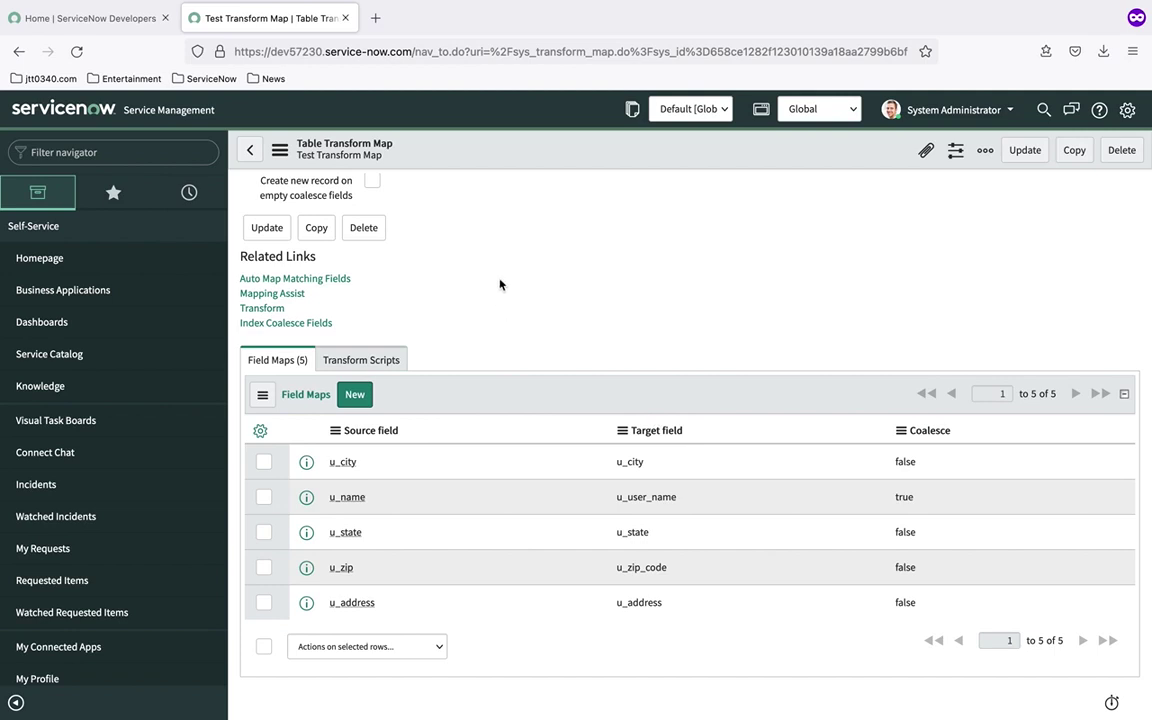
{"action": "scroll", "coordinate": [506, 424], "scroll_direction": "up", "scroll_amount": 1}
{"action": "scroll", "coordinate": [506, 424], "scroll_direction": "down", "scroll_amount": 1}
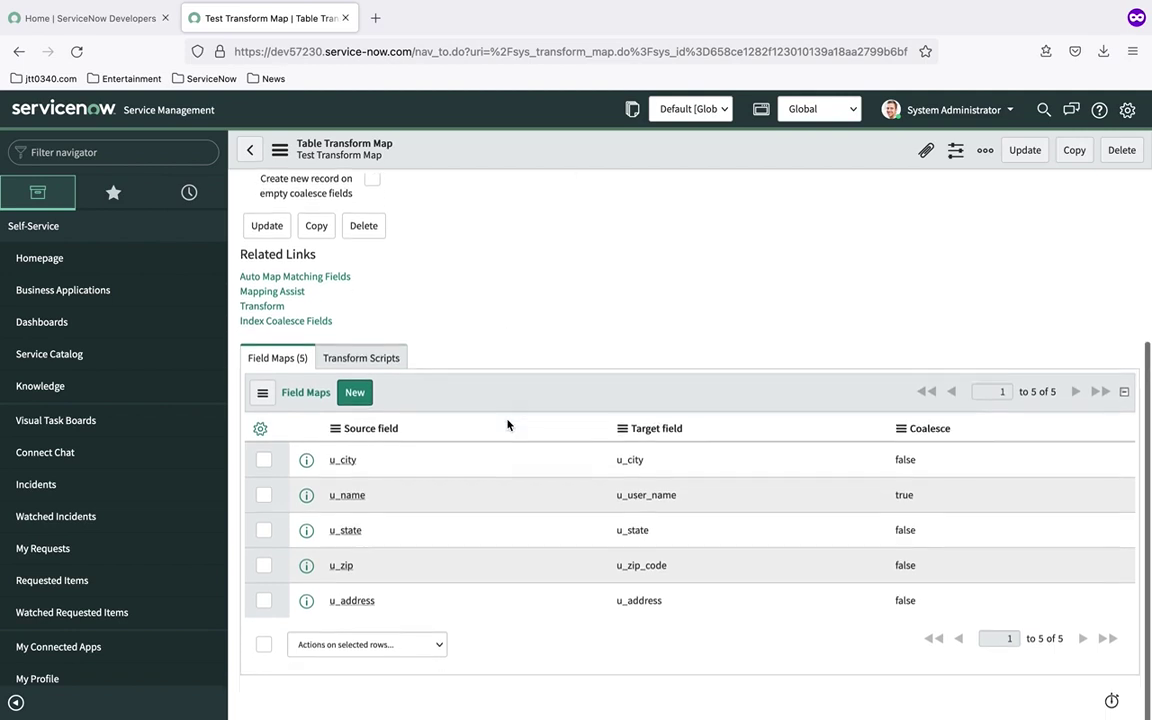
{"action": "scroll", "coordinate": [507, 424], "scroll_direction": "up", "scroll_amount": 5}
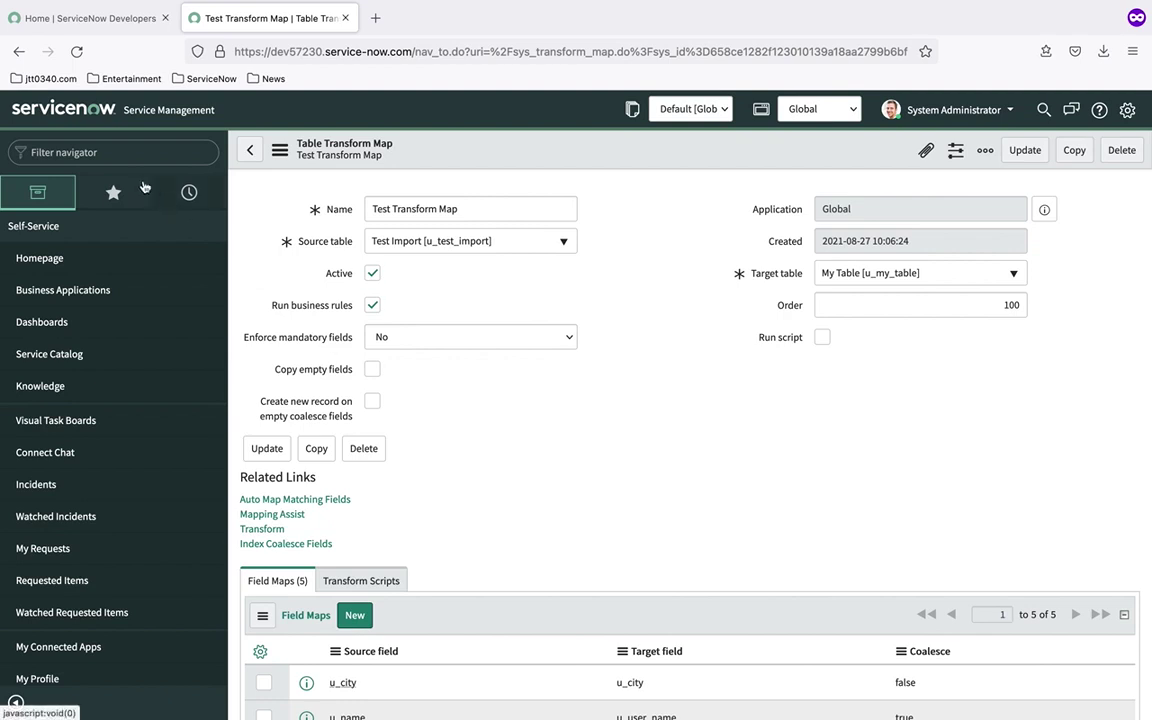
{"action": "left_click", "coordinate": [108, 152]}
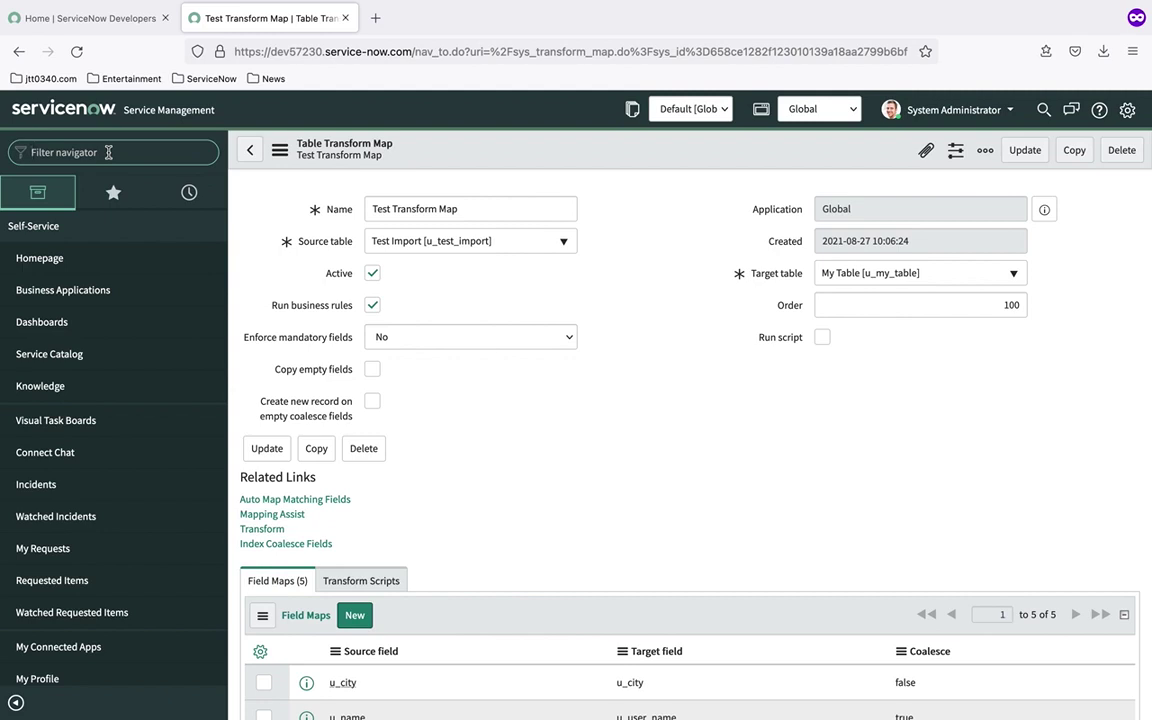
{"action": "type", "text": "sys_trans"}
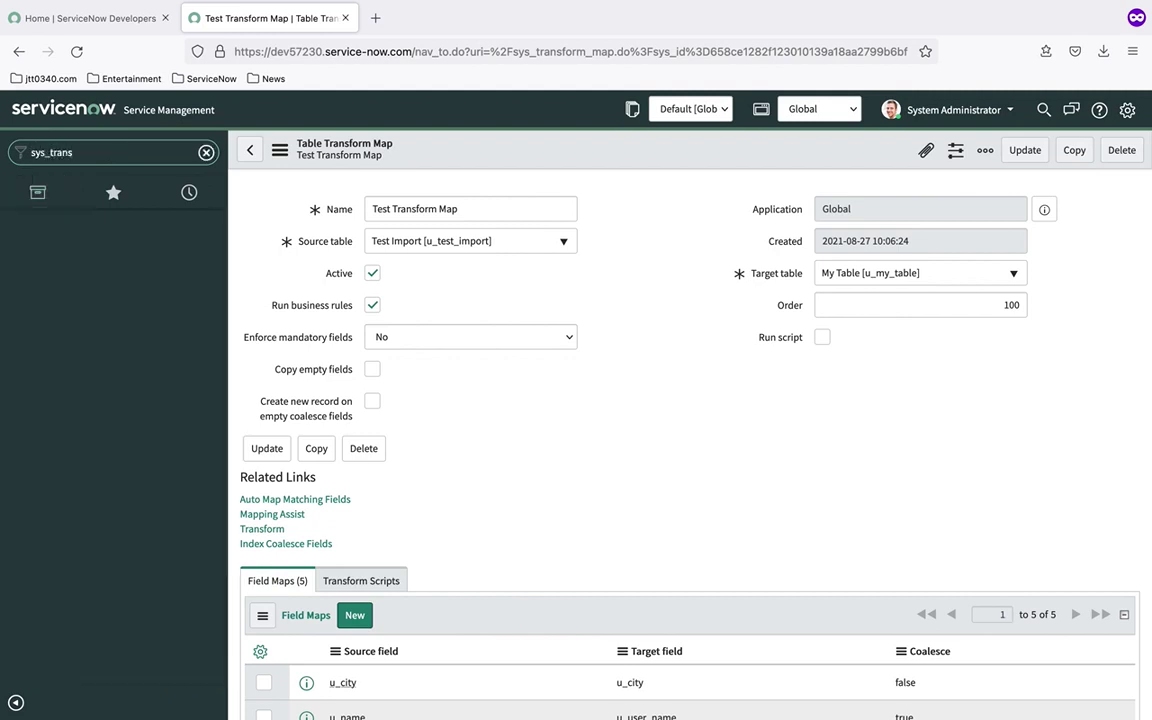
{"action": "type", "text": "form_entry.list"}
{"action": "key", "text": "Return"}
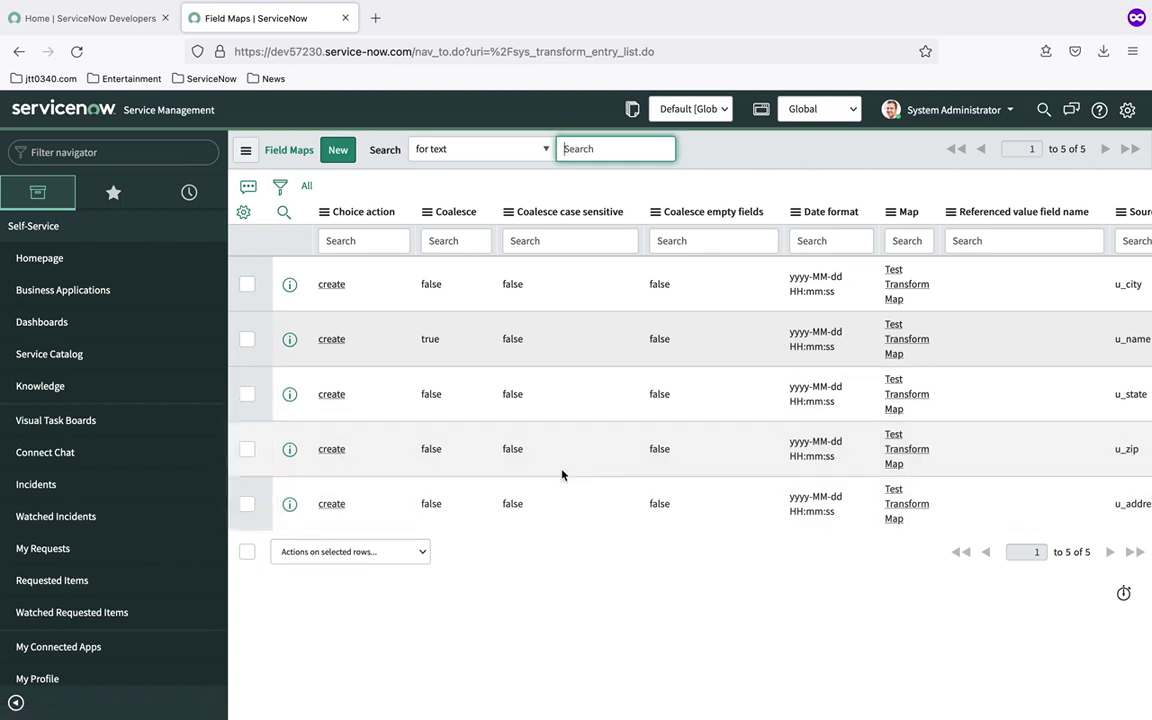
- Open the list of all table transform maps with sys_transform_map.list
{"action": "left_click", "coordinate": [126, 152]}
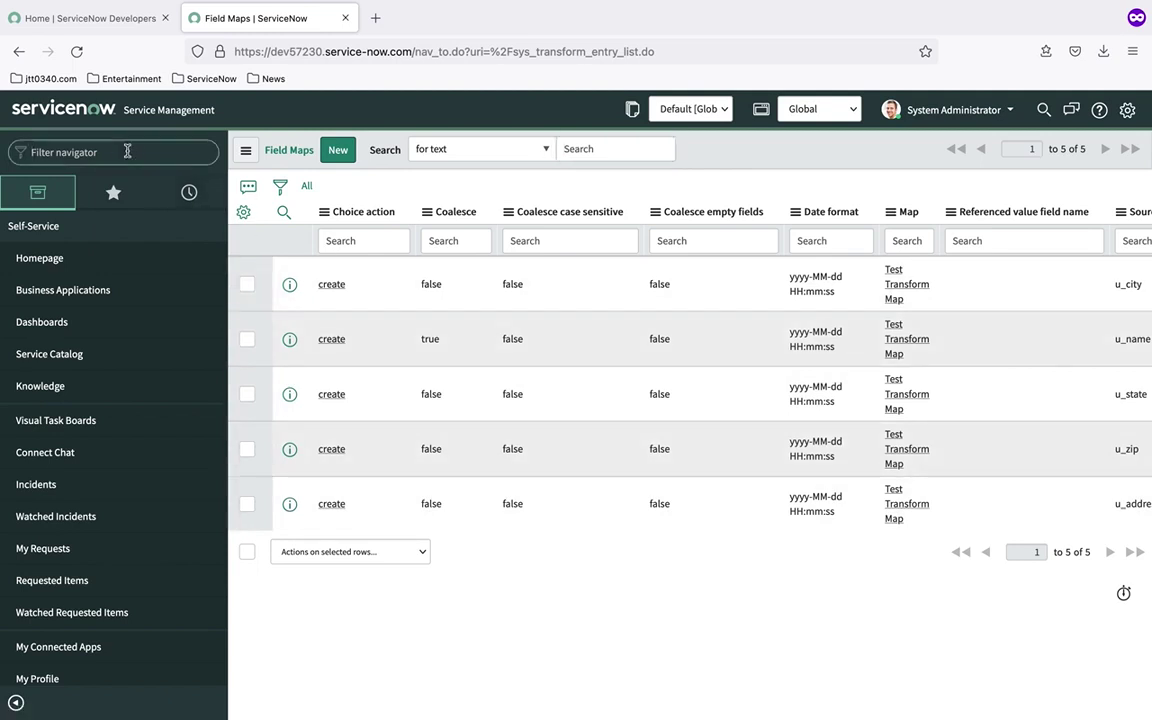
{"action": "type", "text": "sys_tr"}
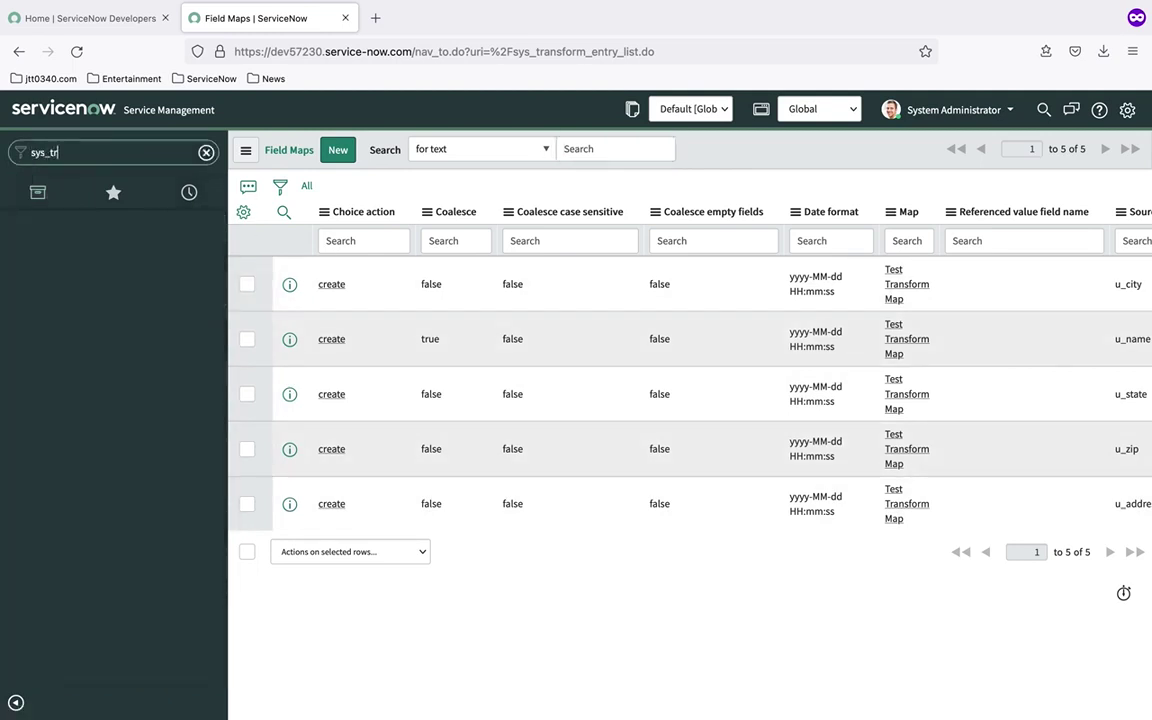
{"action": "type", "text": "ansform_map.list"}
{"action": "key", "text": "Return"}
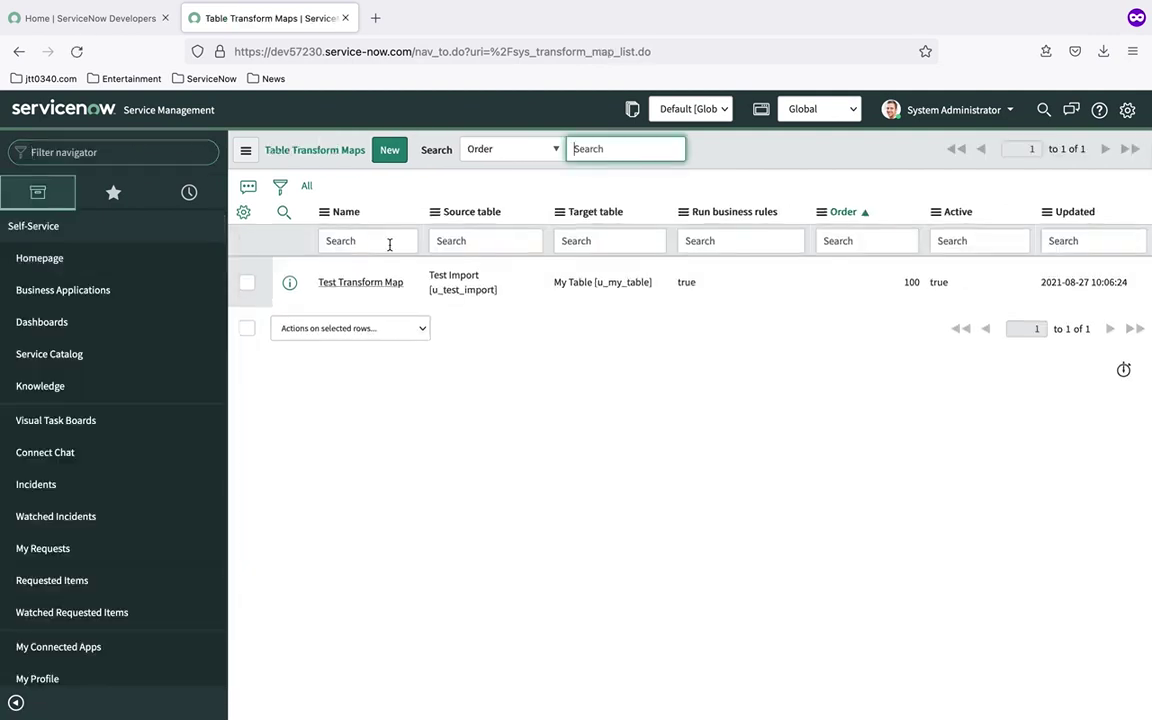
- Open the Test Transform Map record, decline creating an index for the coalesce field, and review its field maps
{"action": "left_click", "coordinate": [393, 286]}
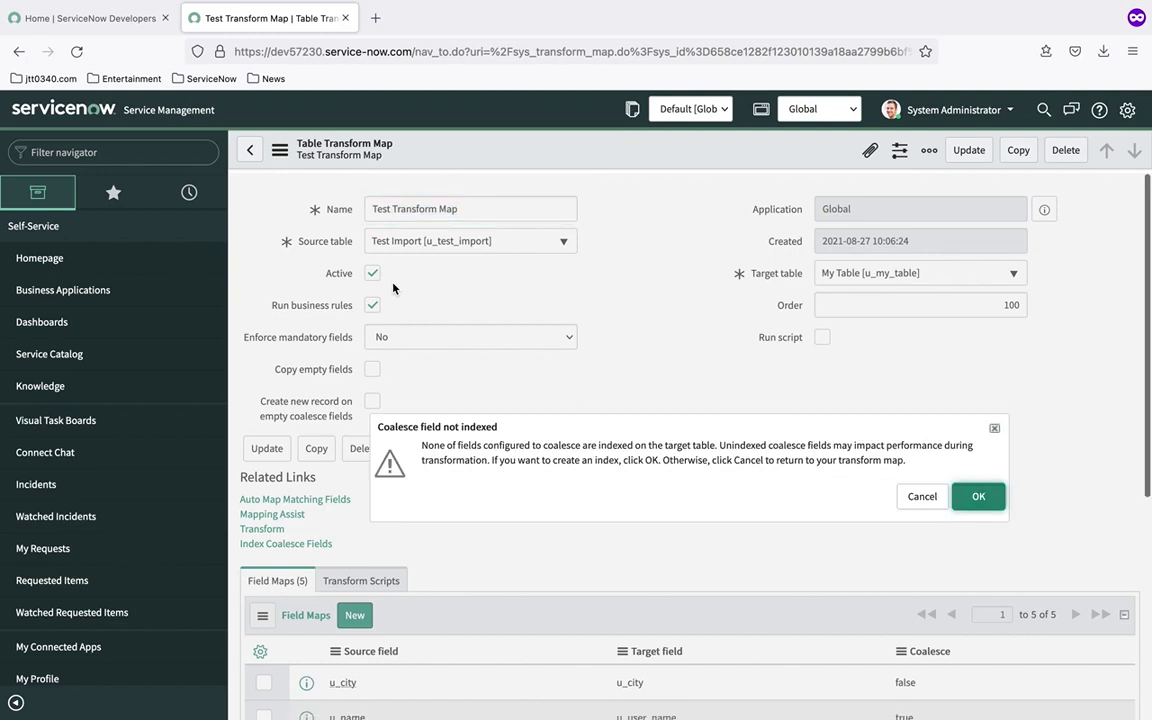
{"action": "left_click", "coordinate": [922, 496]}
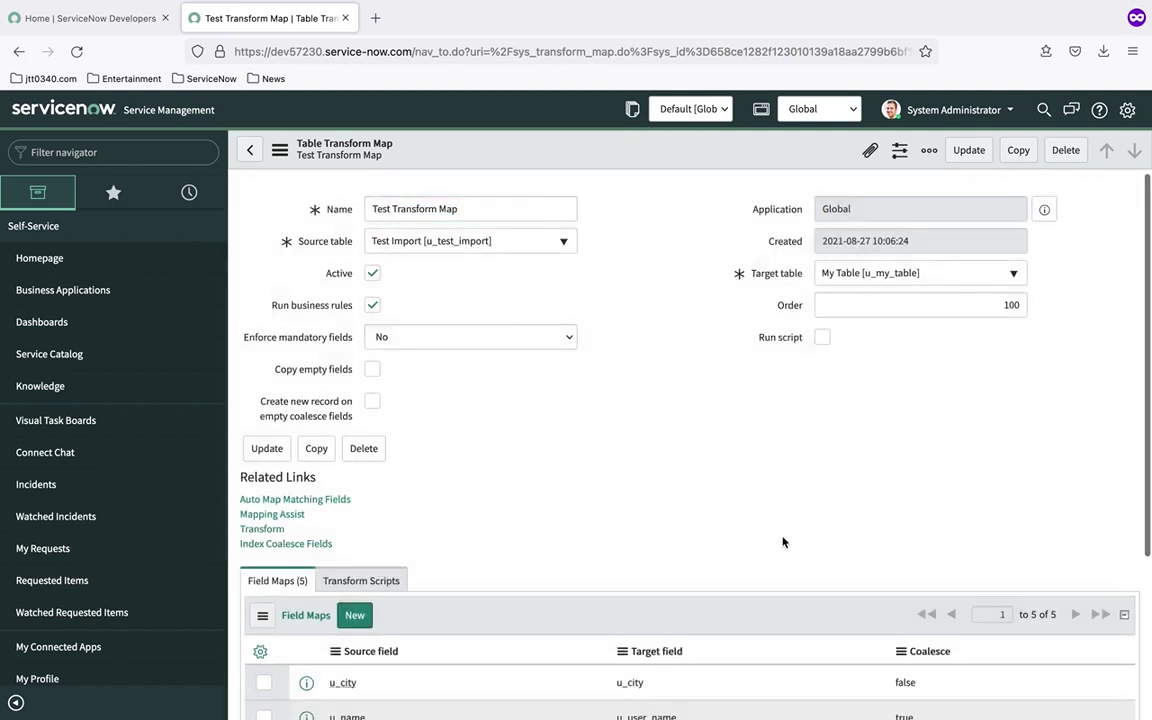
{"action": "scroll", "coordinate": [782, 540], "scroll_direction": "down", "scroll_amount": 4}
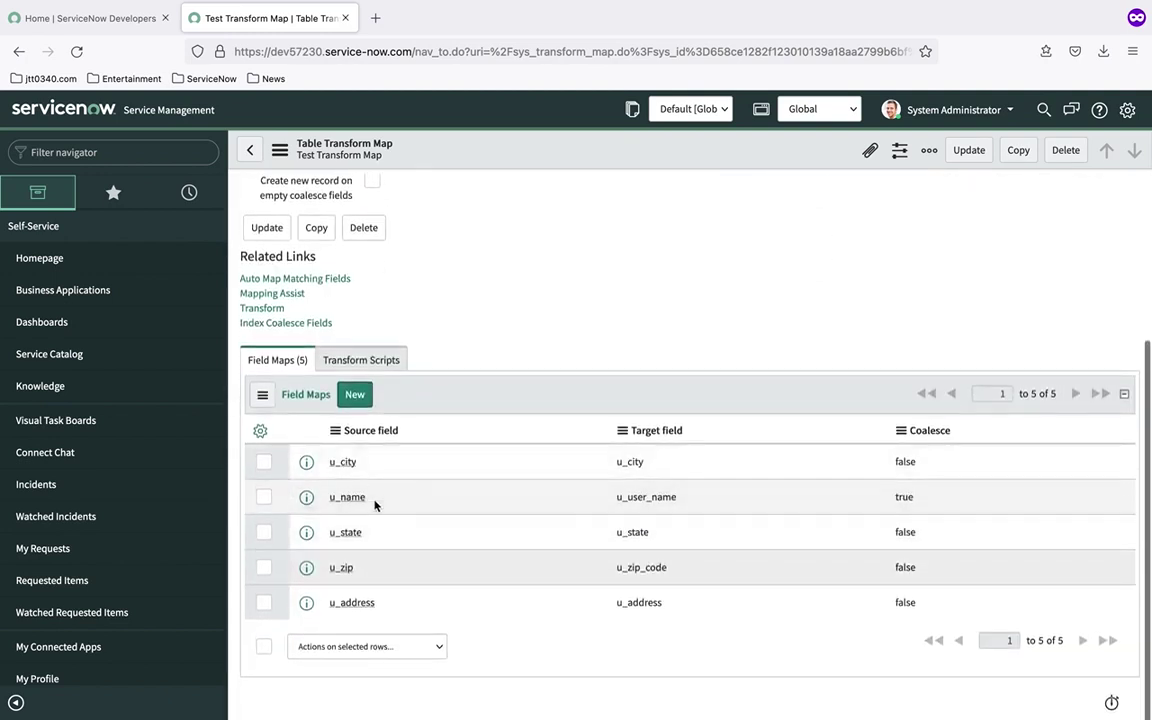